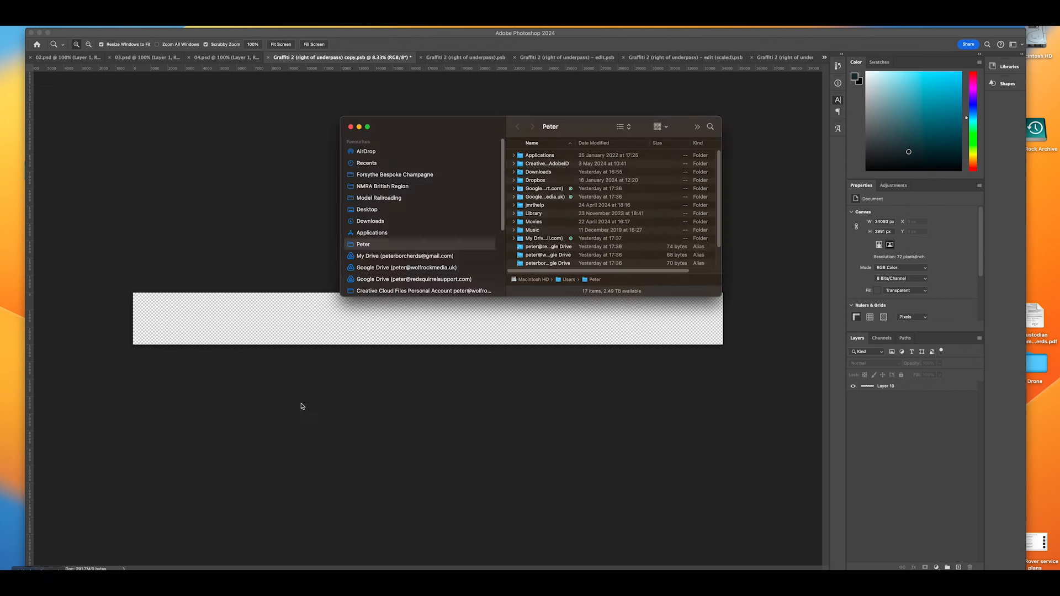
- Open the 16th Street Murals photo folder inside Model Railroading, Chicago Sub, Future Layout Research, Chicago Sub and browse its images
click(371, 199)
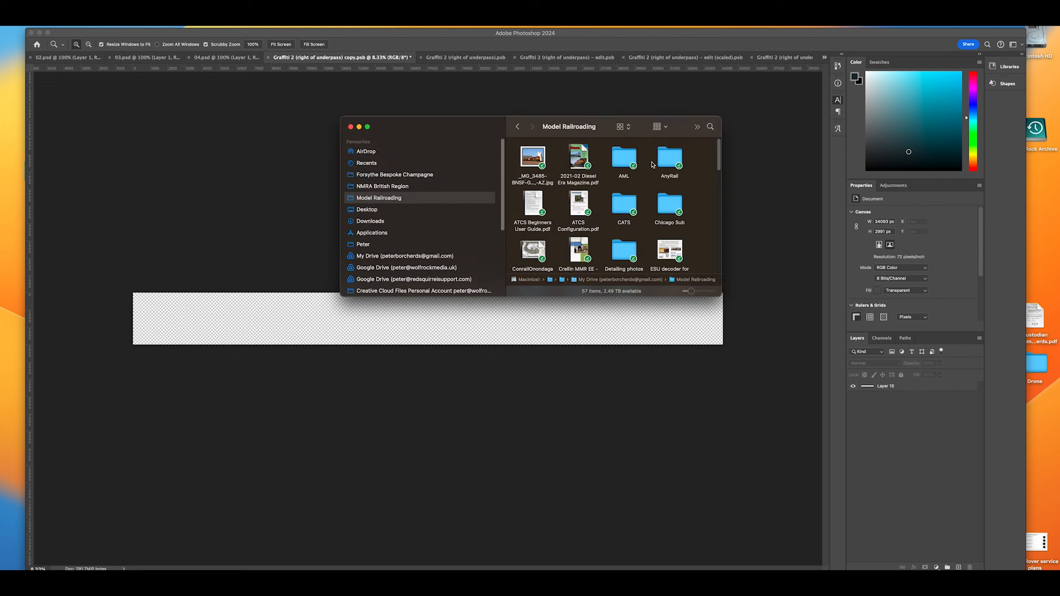
double_click(669, 206)
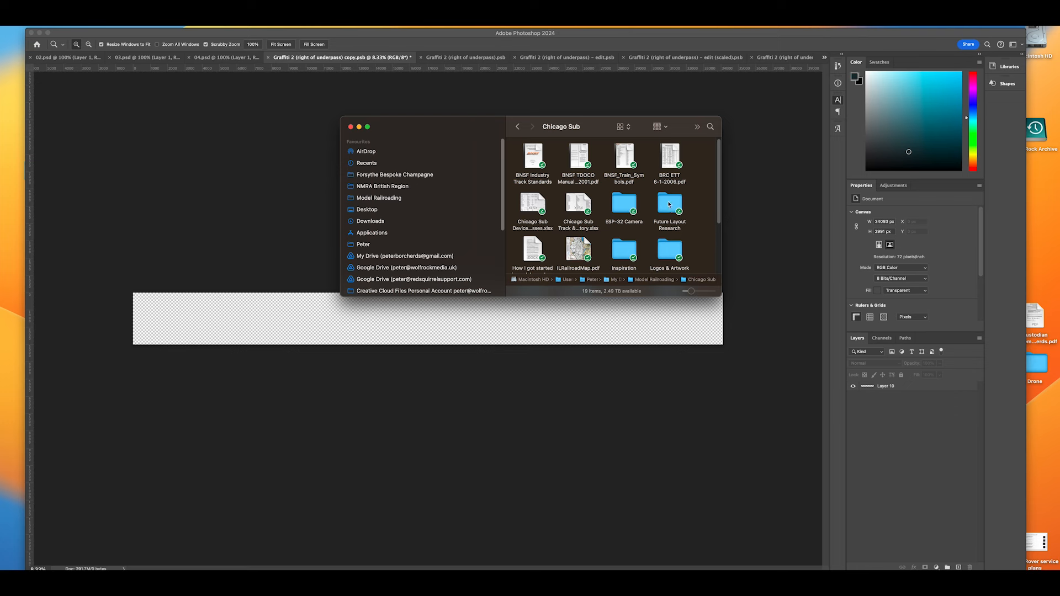
double_click(668, 204)
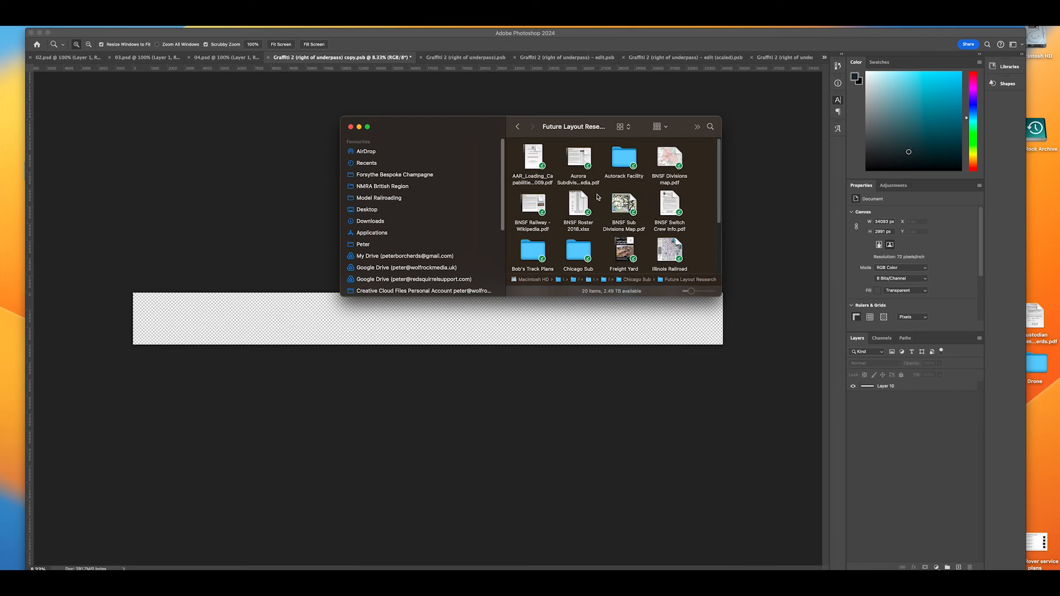
scroll(552, 251, down, 2)
double_click(578, 216)
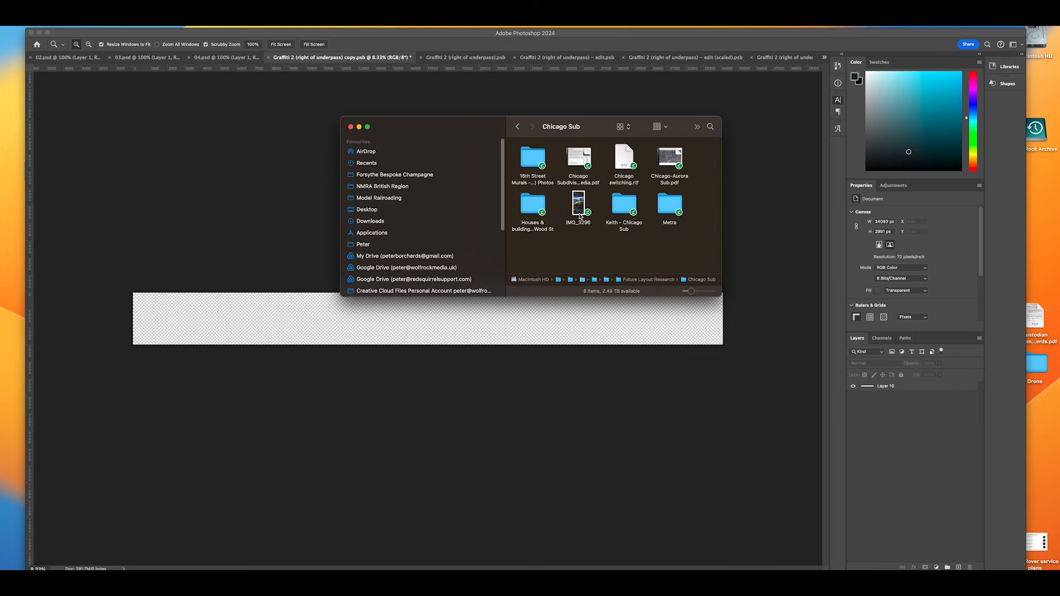
double_click(527, 173)
drag(446, 132, 379, 113)
scroll(536, 186, down, 3)
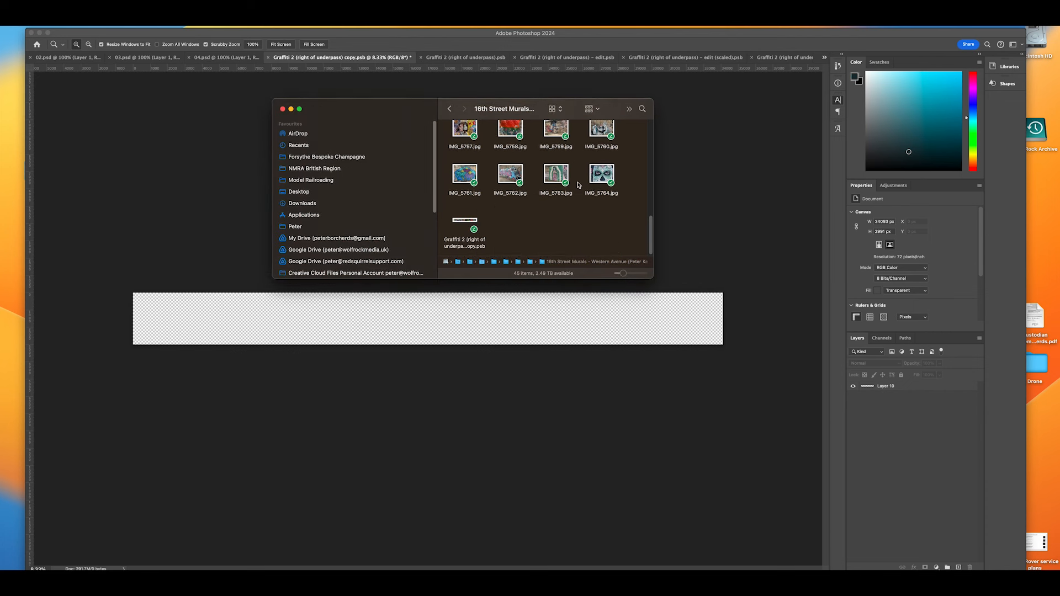
scroll(546, 174, up, 3)
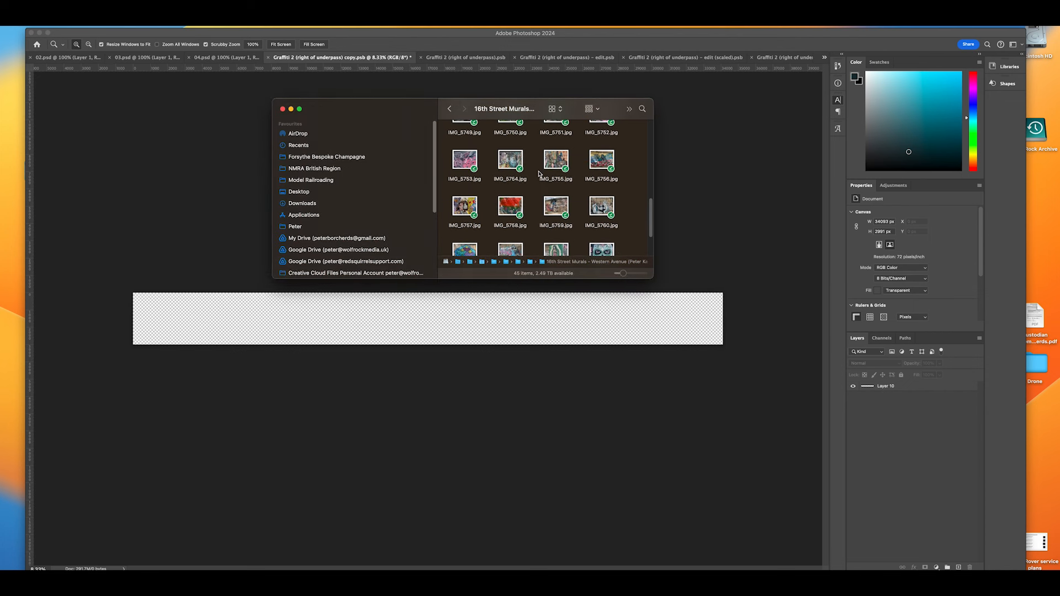
- Place IMG_5756.jpg on the blank strip canvas near its left end, centred at about X 3298 px
drag(601, 161, 170, 305)
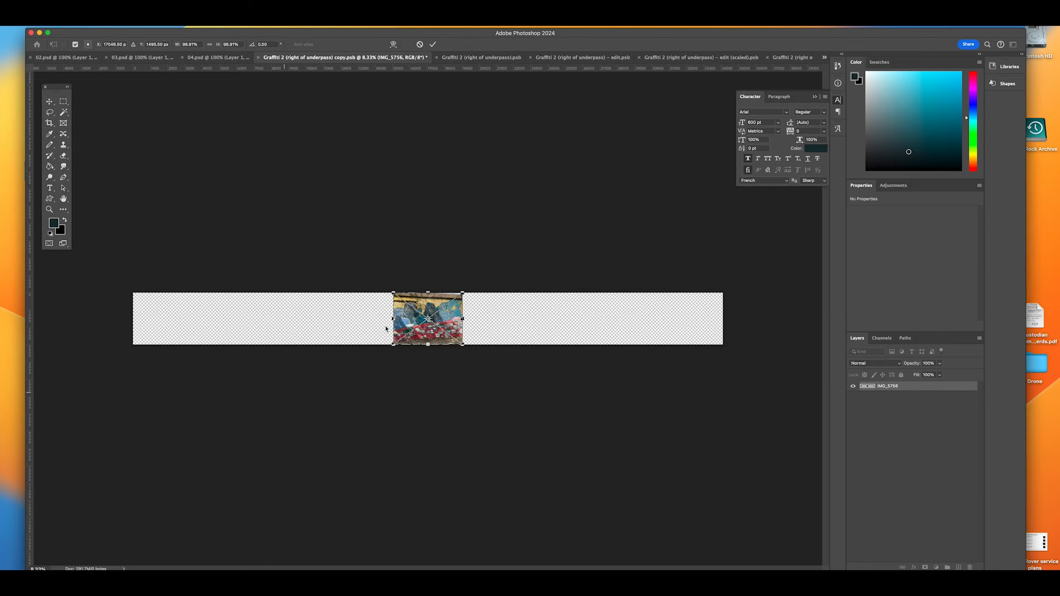
drag(430, 319, 193, 305)
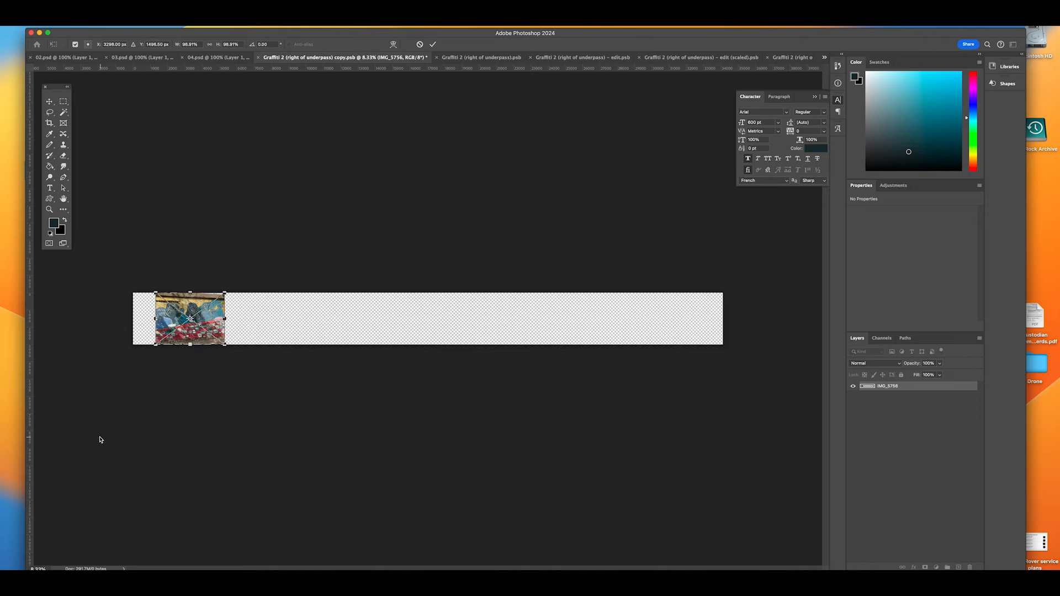
click(49, 209)
- Stretch the placed mural photo to about 103% width and 116% height, extending it past the canvas's top and bottom edges
click(274, 316)
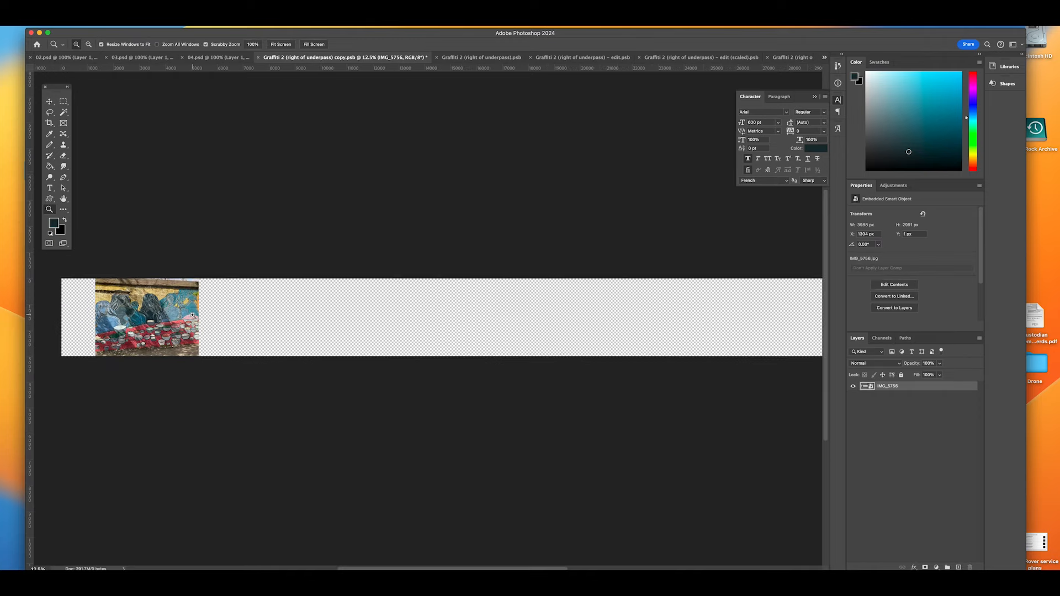
click(134, 310)
click(133, 310)
click(134, 310)
scroll(142, 318, left, 5)
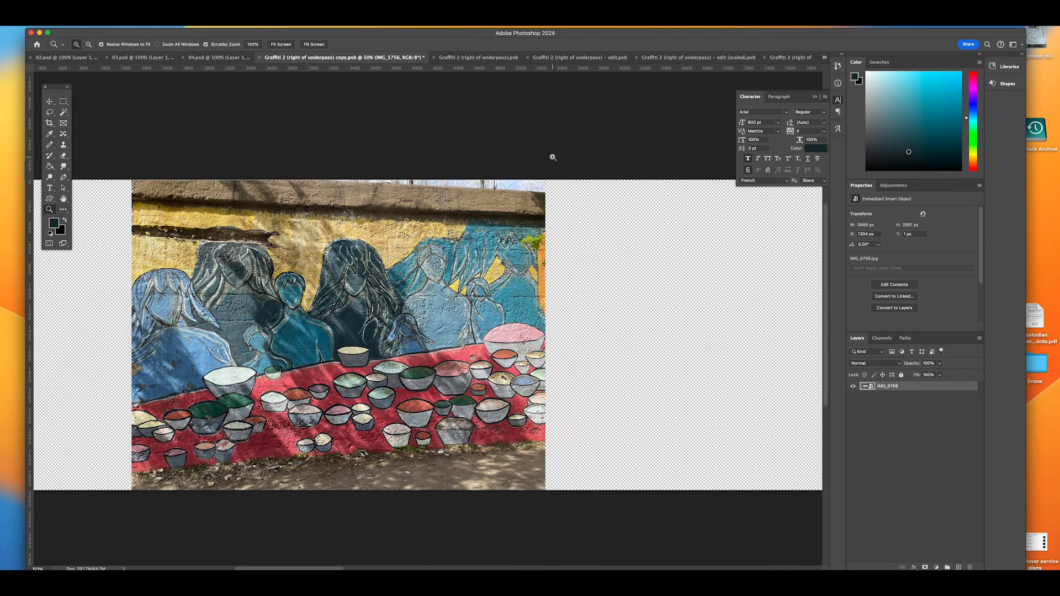
click(49, 124)
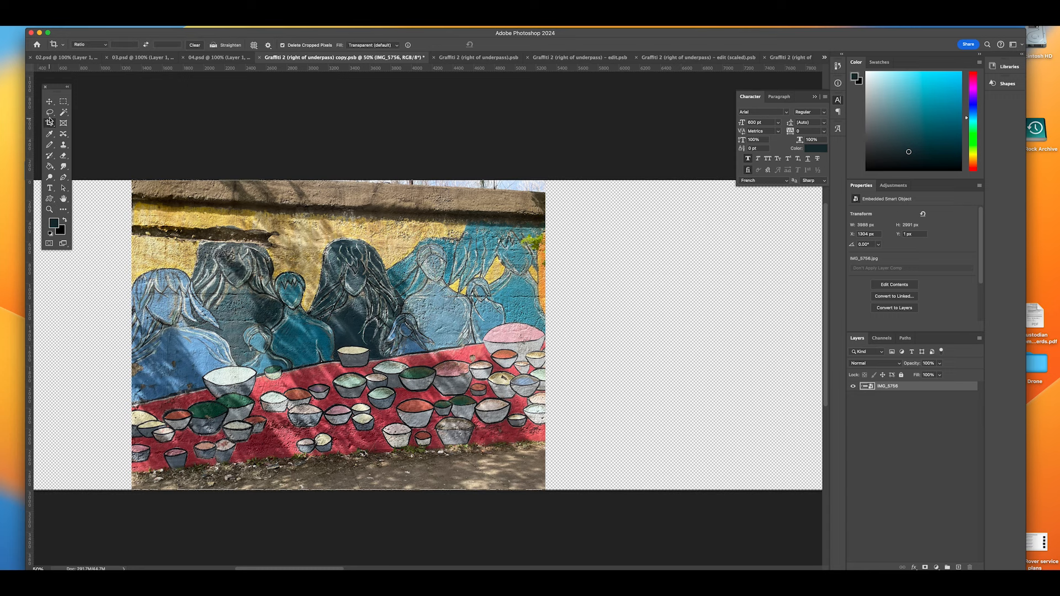
click(50, 103)
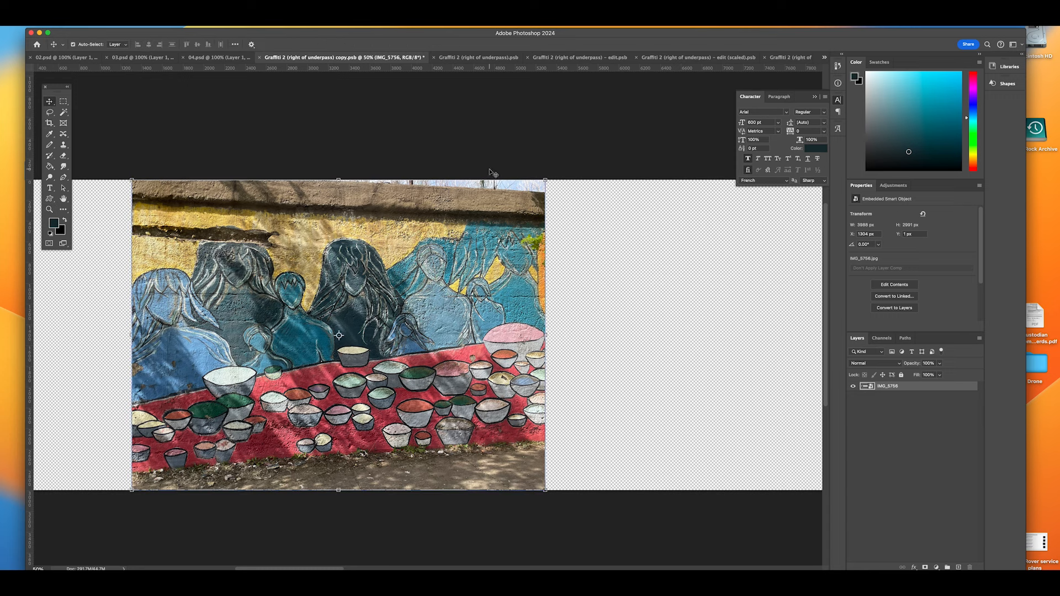
drag(546, 179, 561, 154)
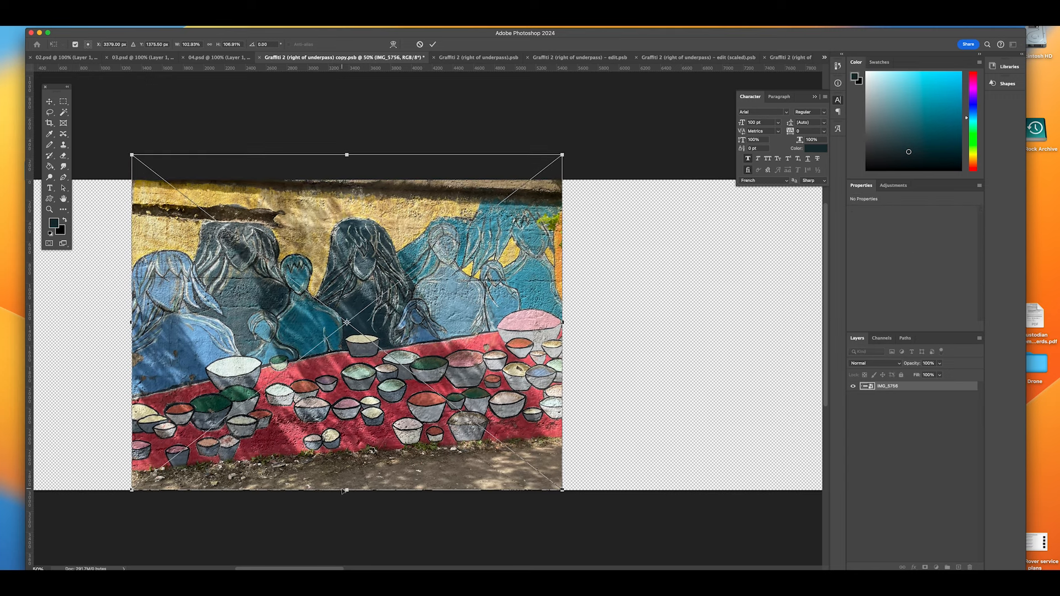
drag(347, 490, 346, 518)
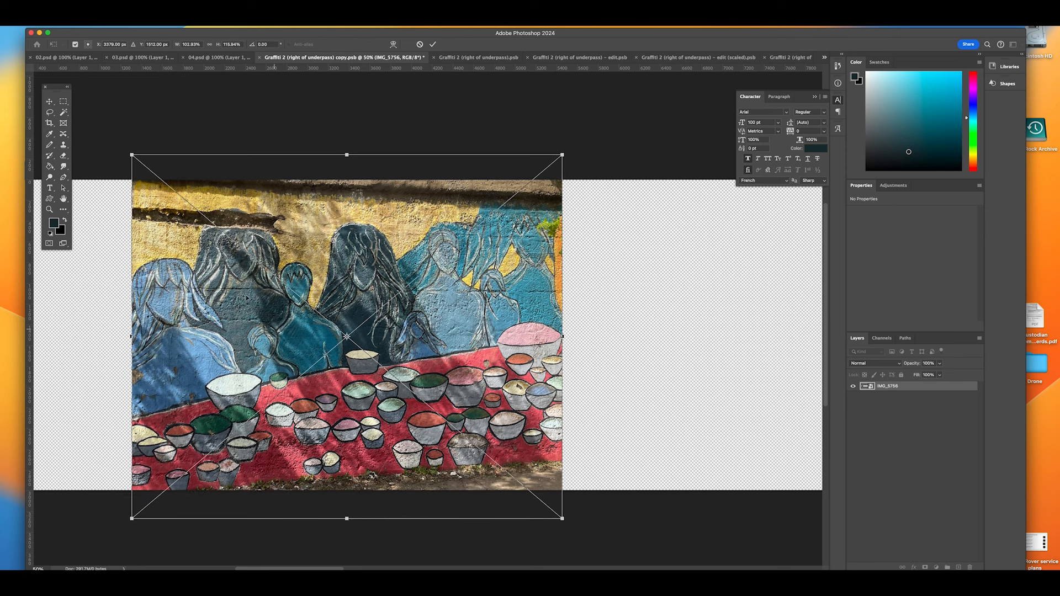
click(50, 211)
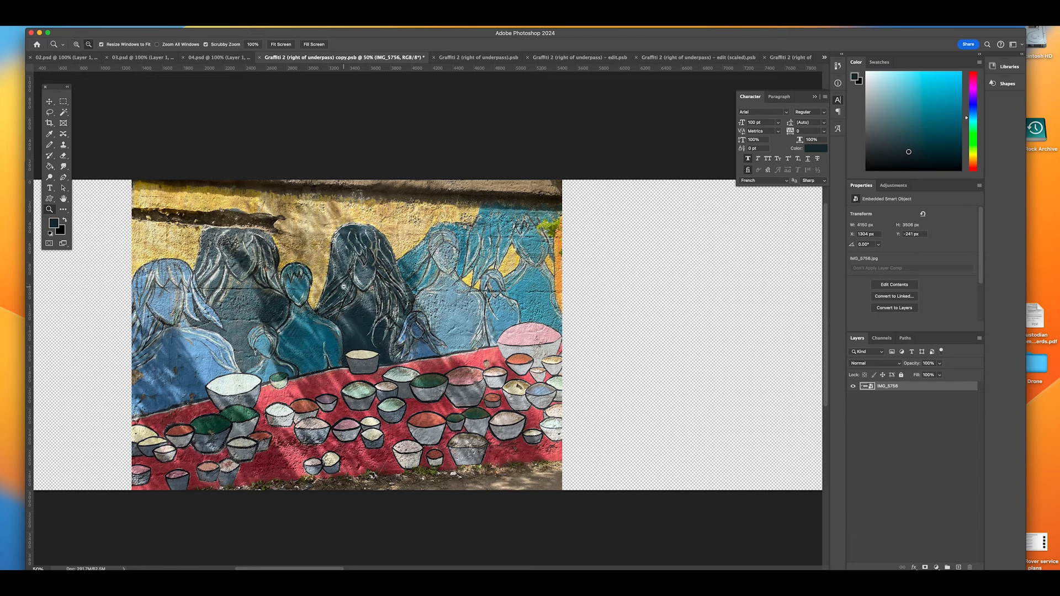
- Try to place IMG_5755.jpg on the canvas just to the right of the first mural photo
alt+click(341, 288)
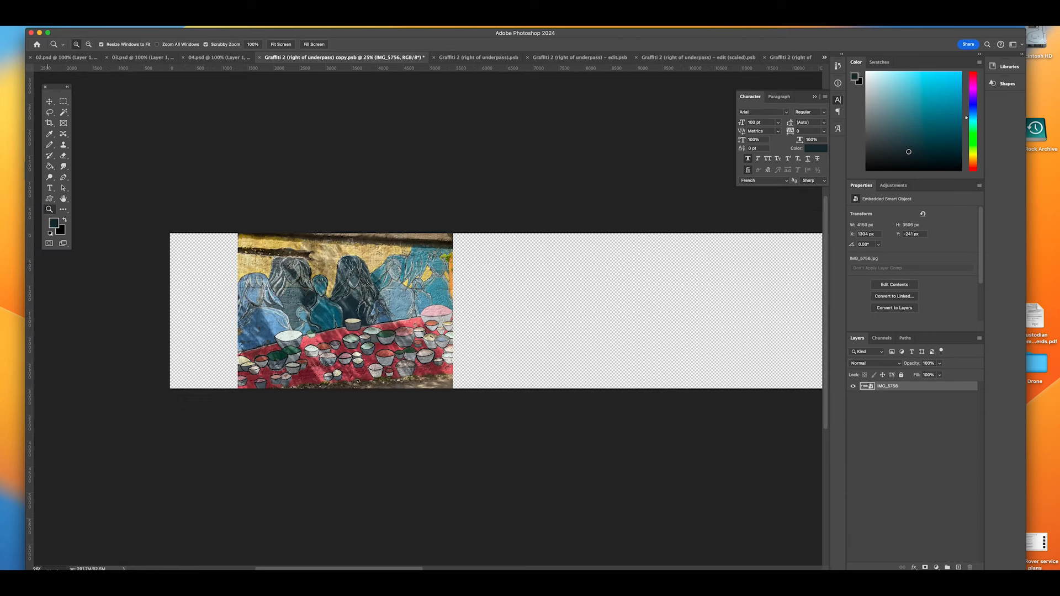
click(23, 582)
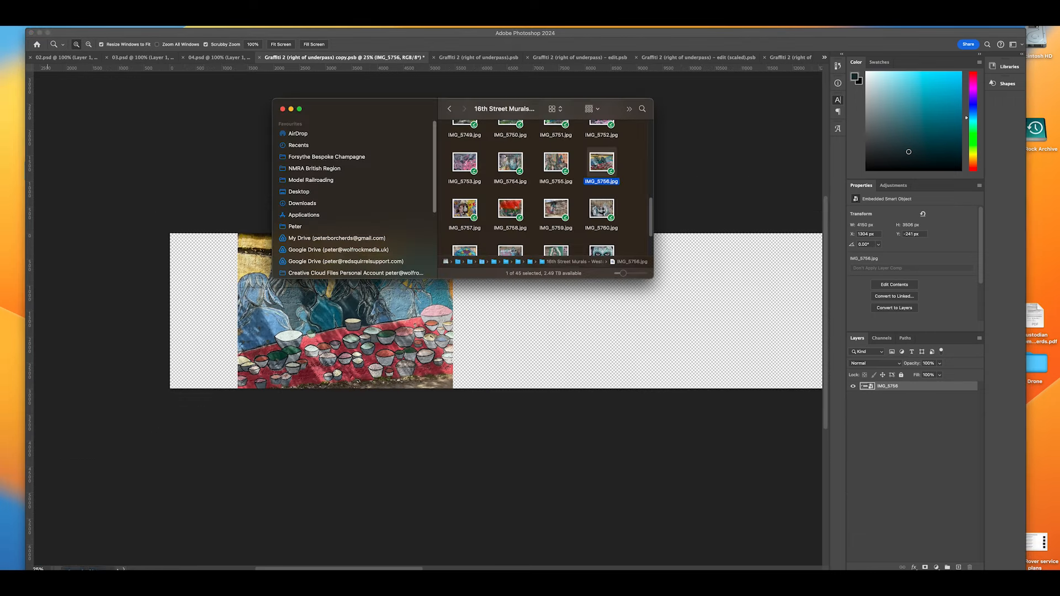
click(555, 162)
drag(555, 163, 575, 329)
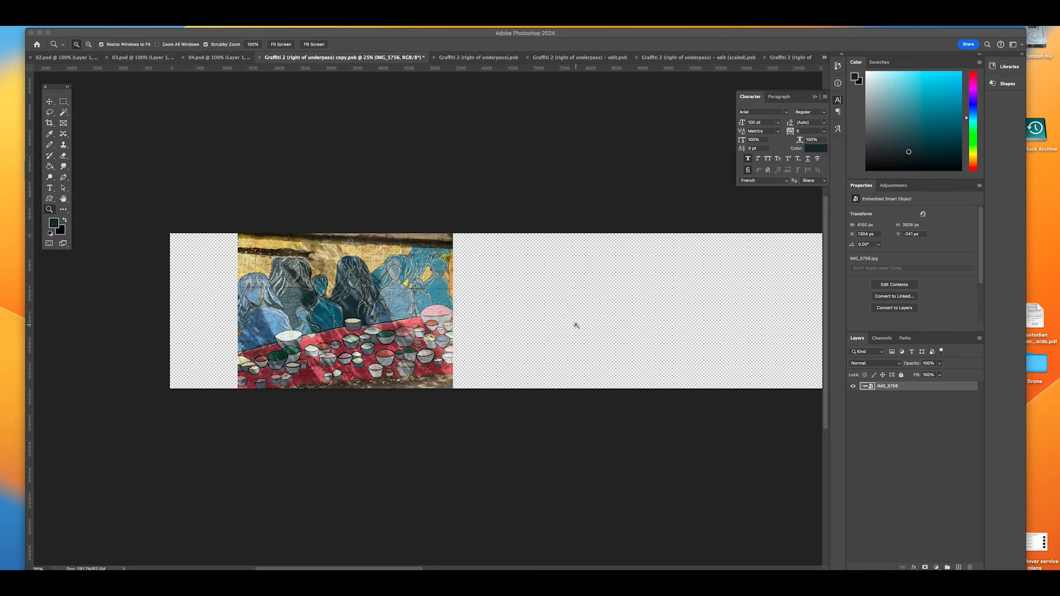
drag(496, 294, 561, 294)
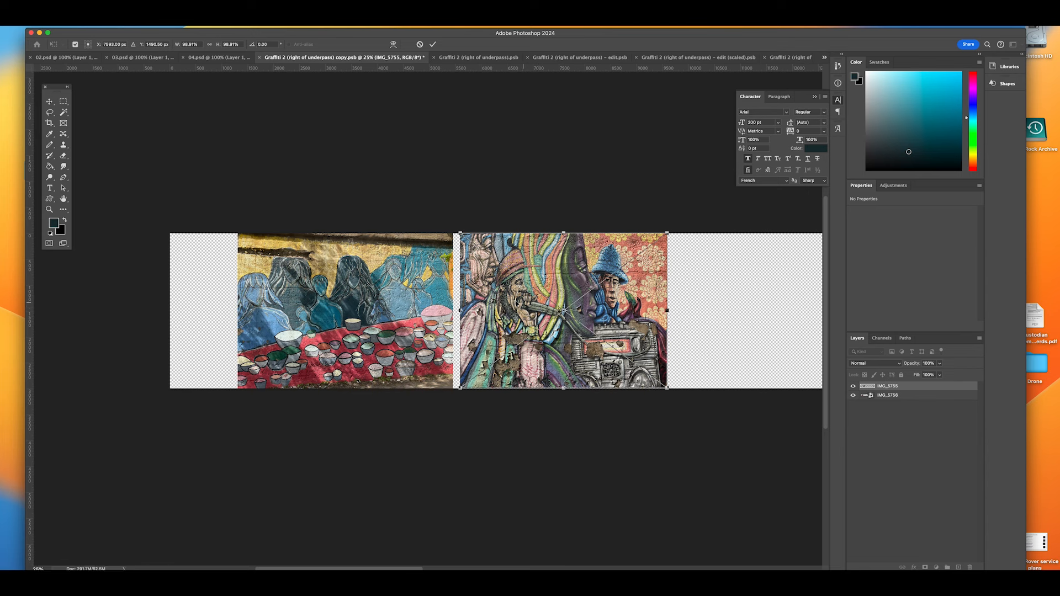
drag(521, 272, 523, 271)
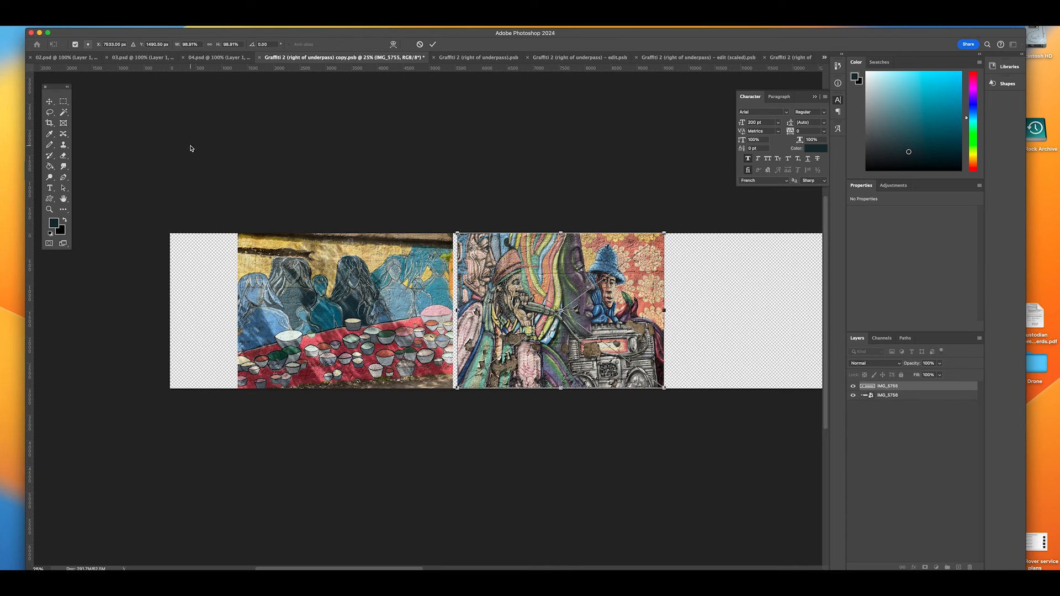
- Copy the entire image from 03.psd and paste it into Graffiti 2 (right of underpass) copy.psb
click(138, 58)
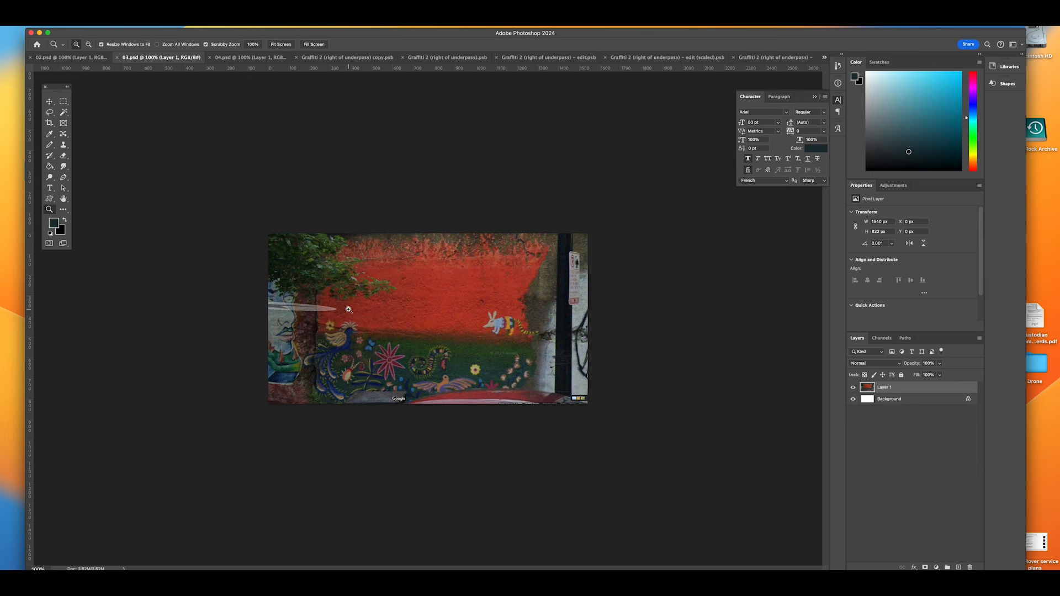
key(super+a)
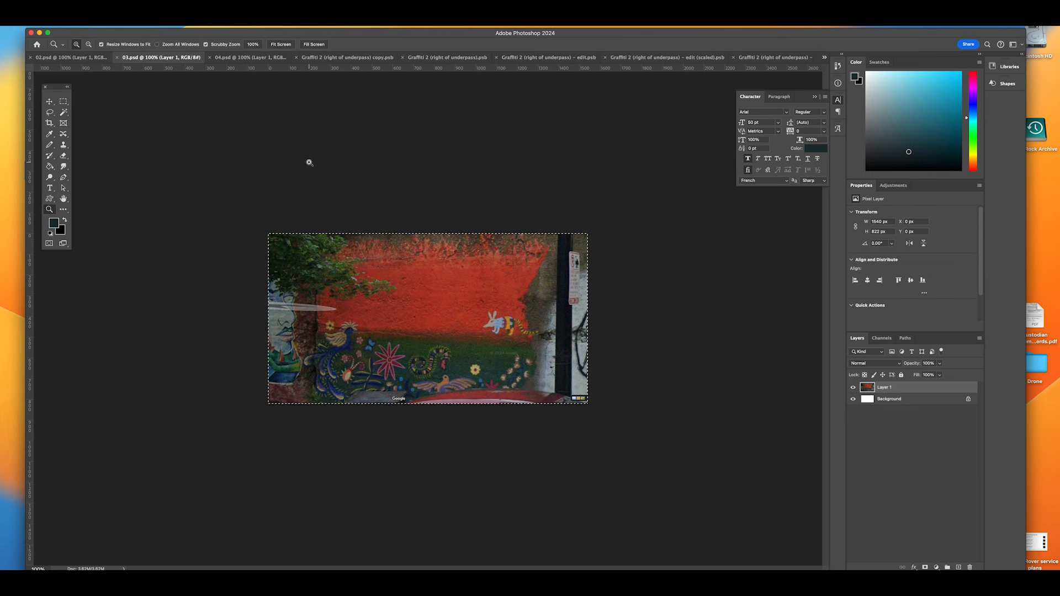
click(347, 57)
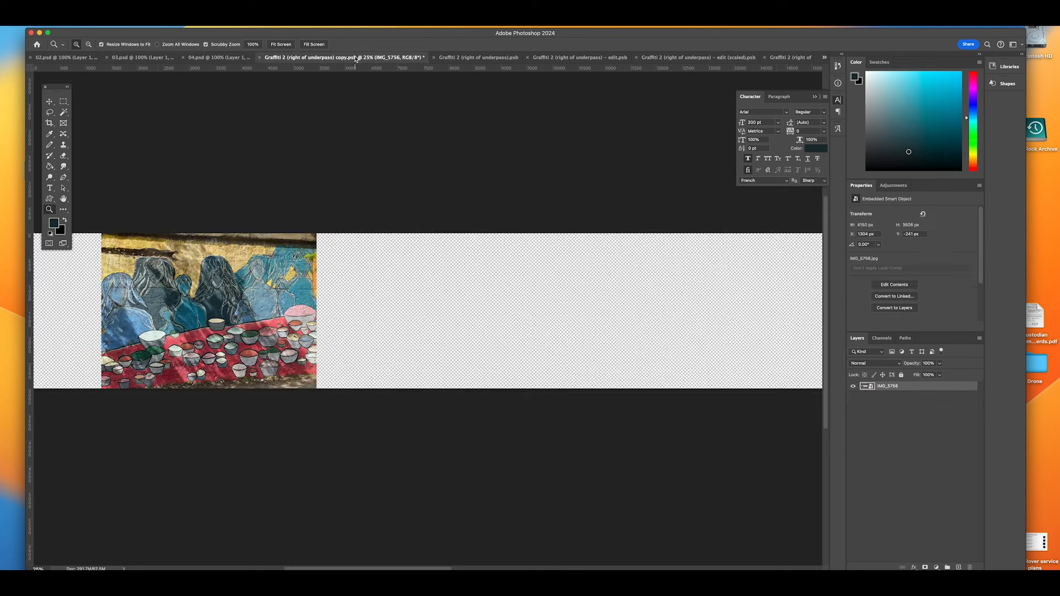
key(super+v)
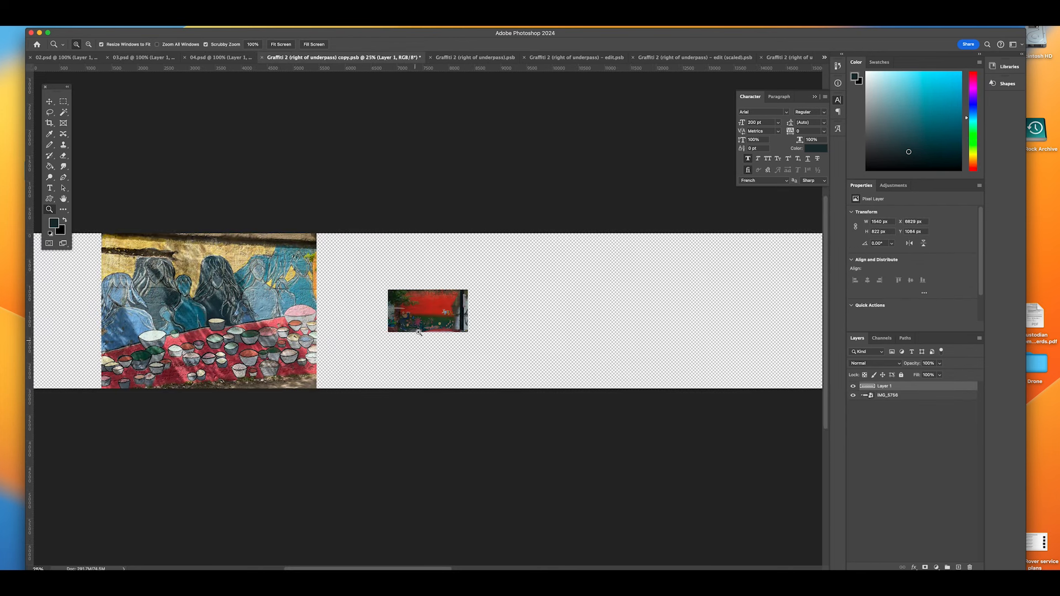
- Scale the pasted red mural to about 376% to fill the strip's height and butt it against the first photo's right edge
key(v)
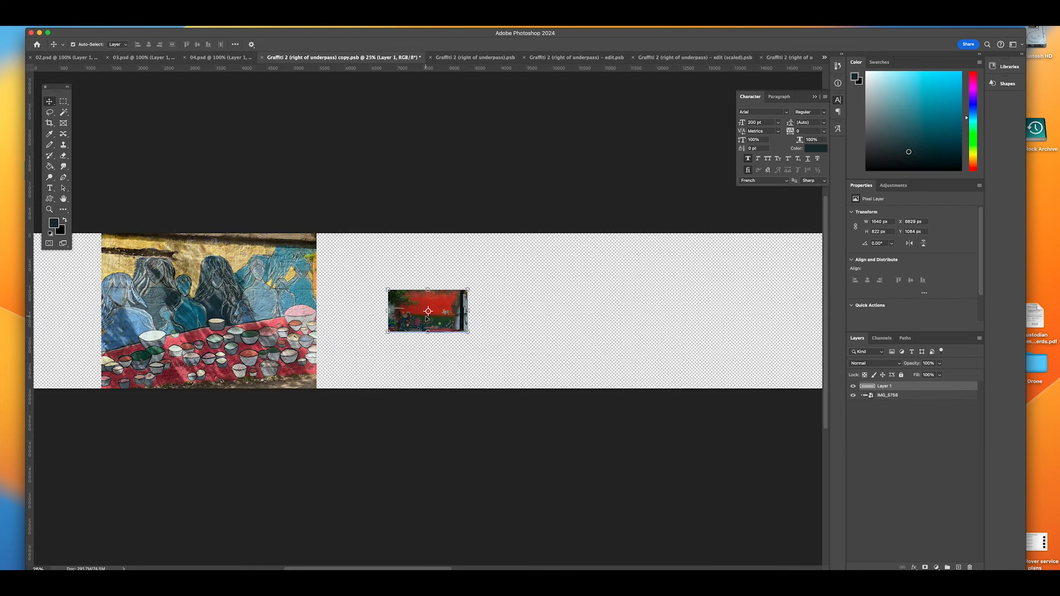
drag(415, 308, 361, 301)
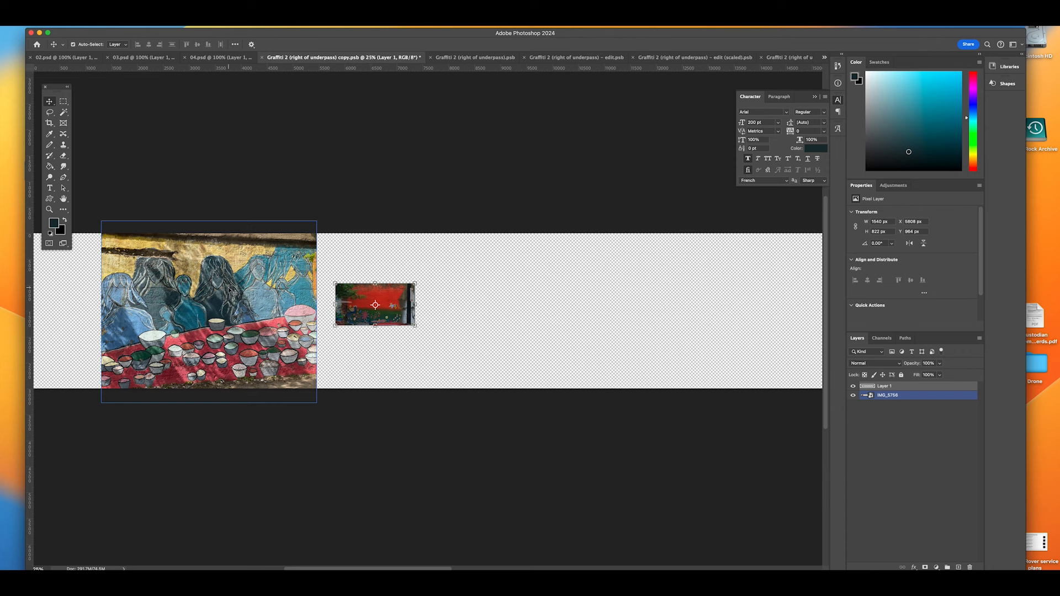
drag(414, 282, 565, 203)
drag(364, 294, 352, 345)
drag(555, 254, 625, 217)
drag(410, 298, 410, 312)
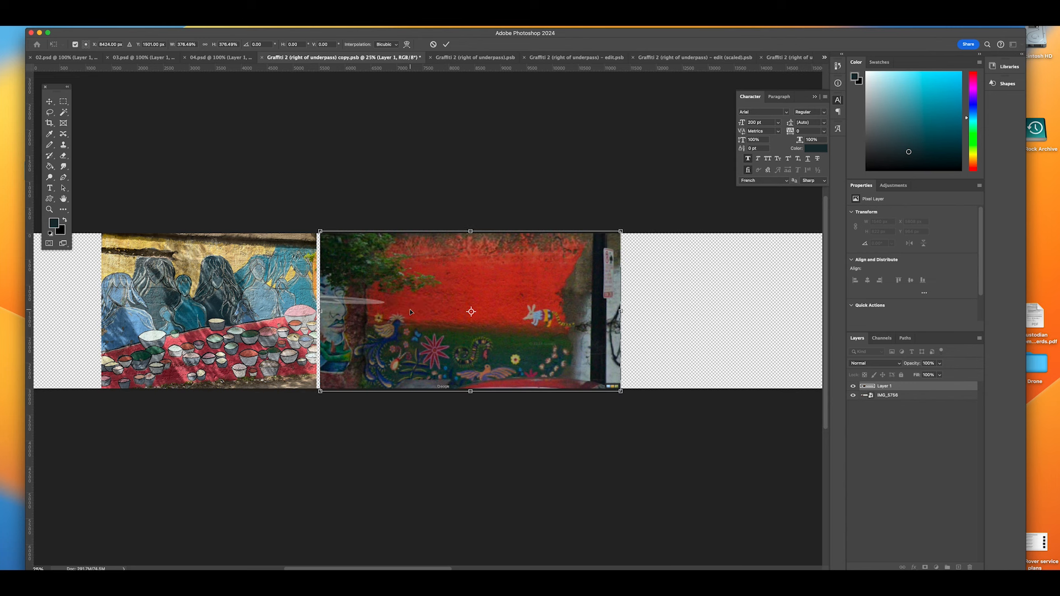
drag(434, 312, 428, 310)
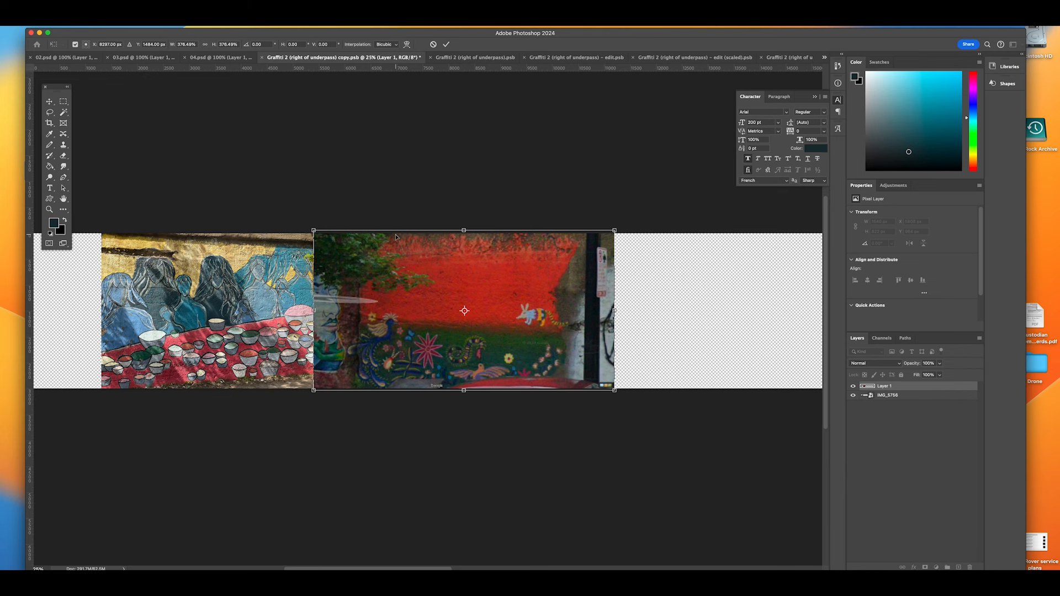
scroll(377, 272, down, 2)
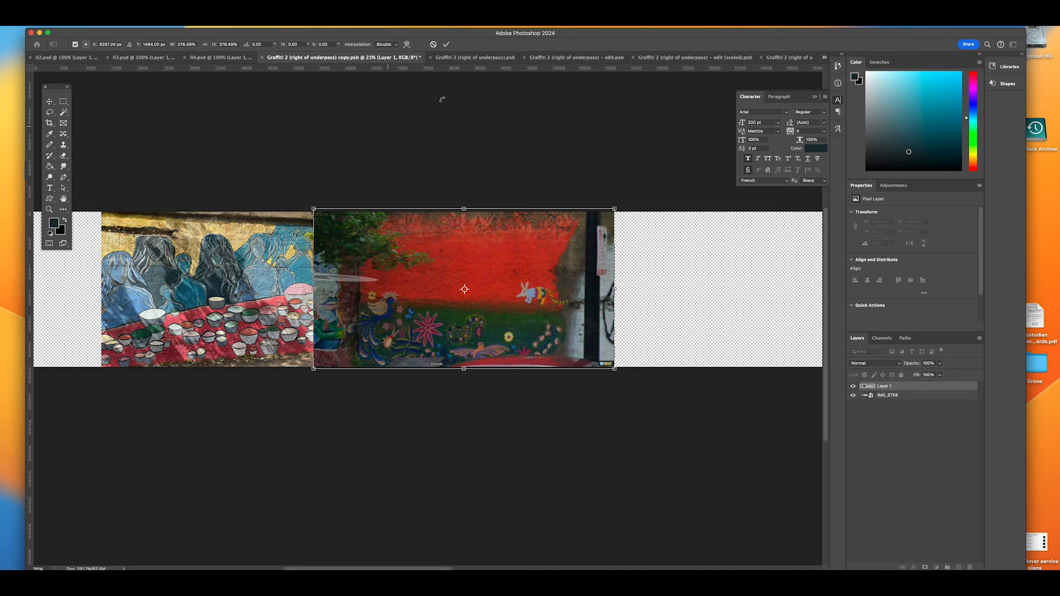
- Examine the assembled murals and the joins between them in Graffiti 2 (right of underpass).psb, starting from its left end
click(467, 58)
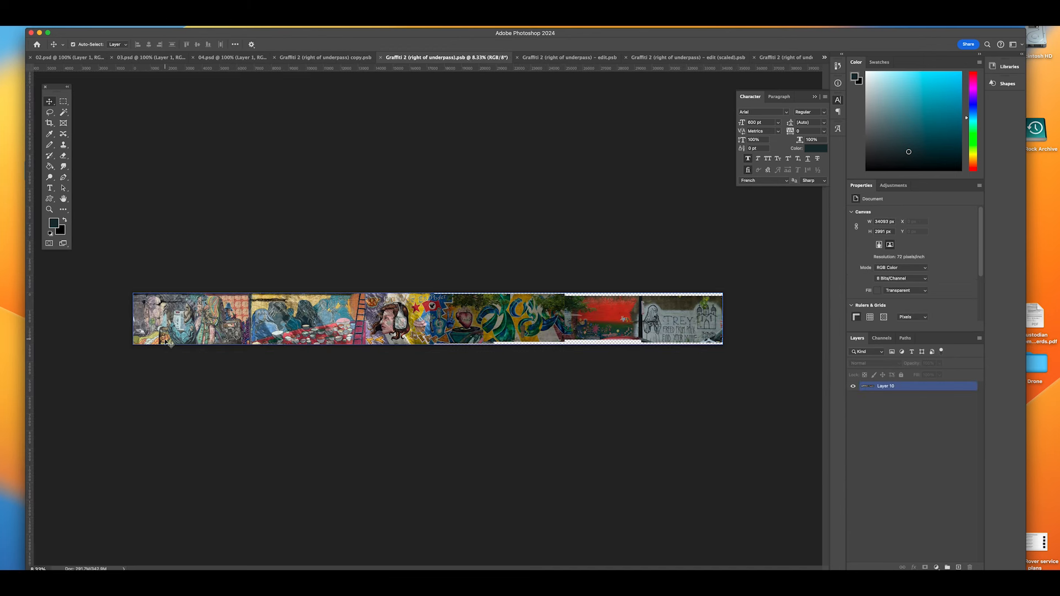
click(90, 253)
click(49, 210)
click(178, 321)
click(171, 321)
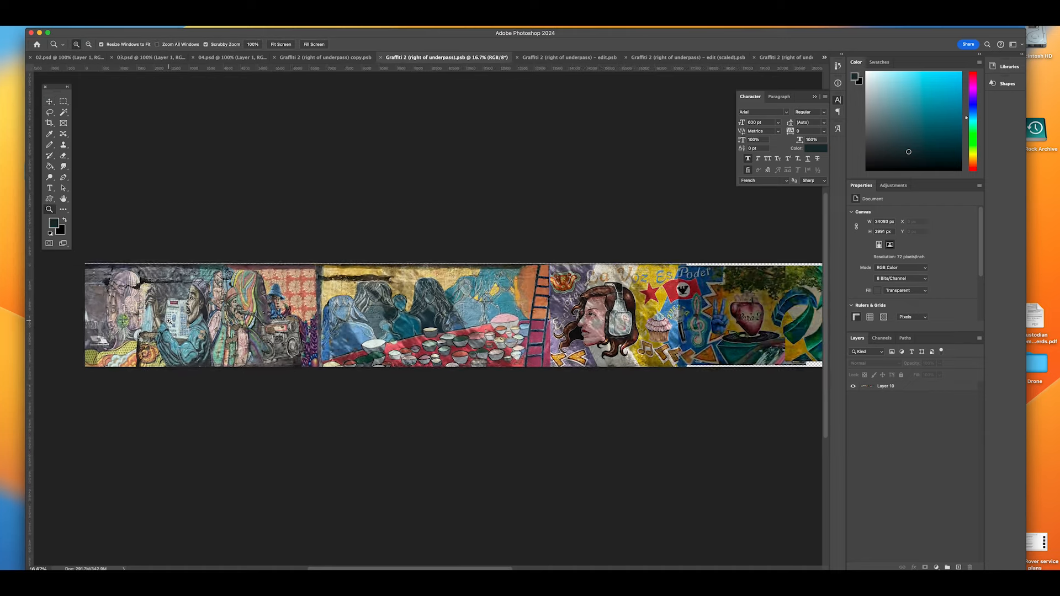
click(168, 321)
scroll(247, 329, left, 5)
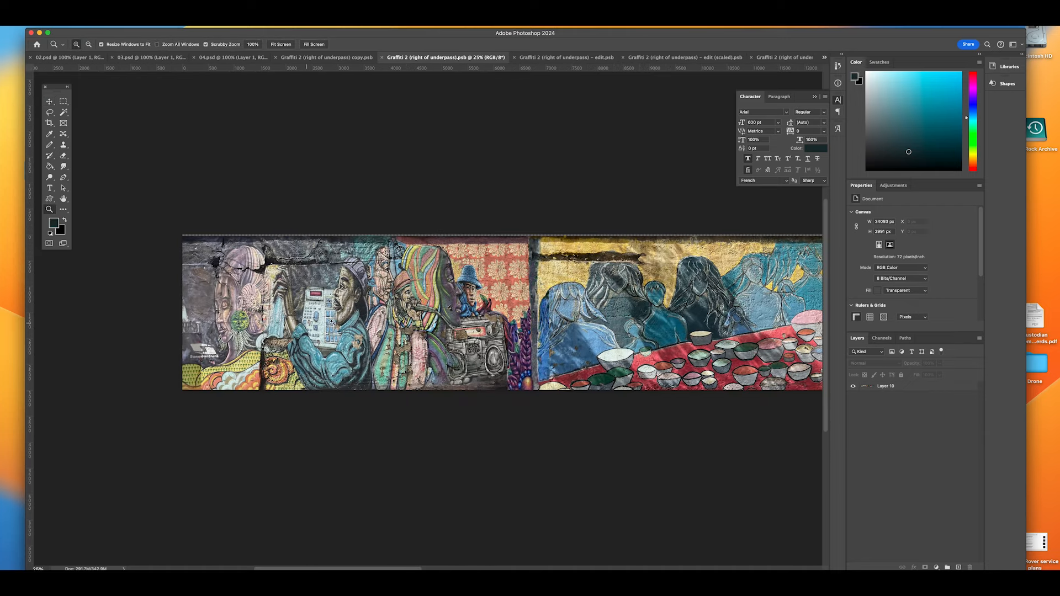
scroll(380, 327, right, 15)
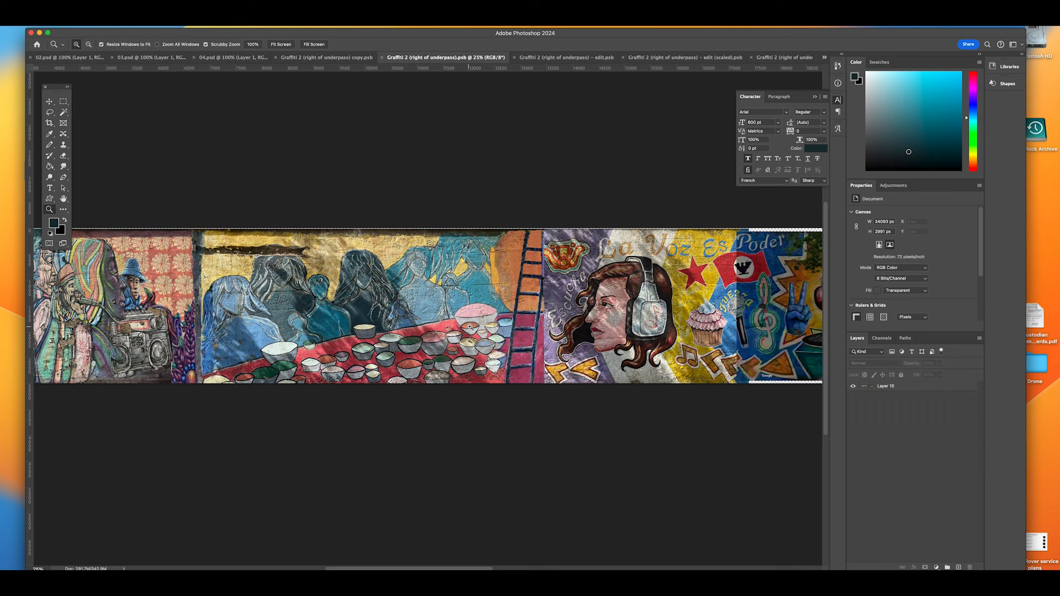
scroll(461, 327, right, 2)
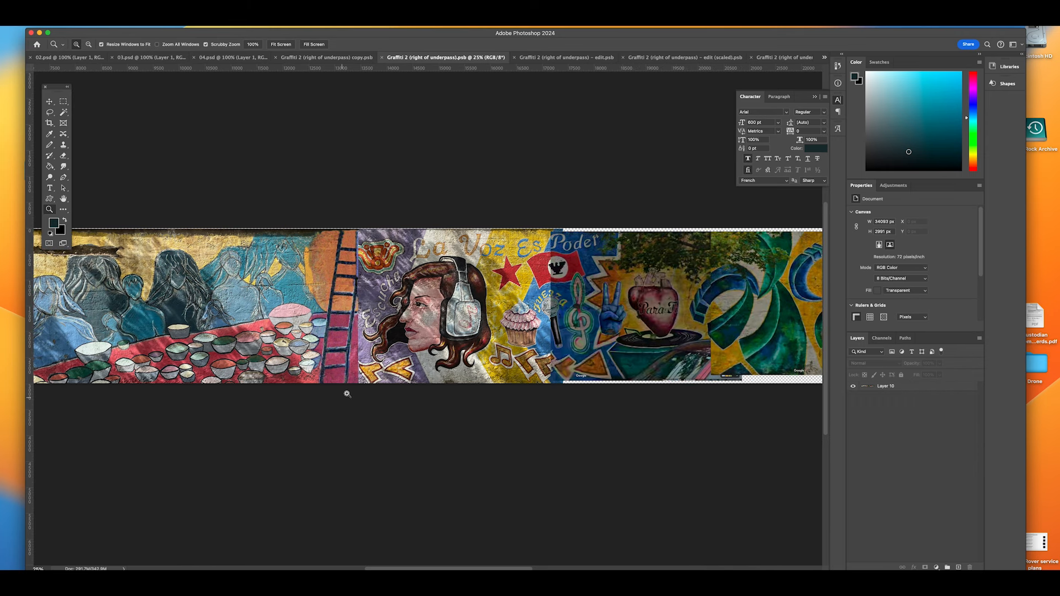
scroll(654, 316, right, 3)
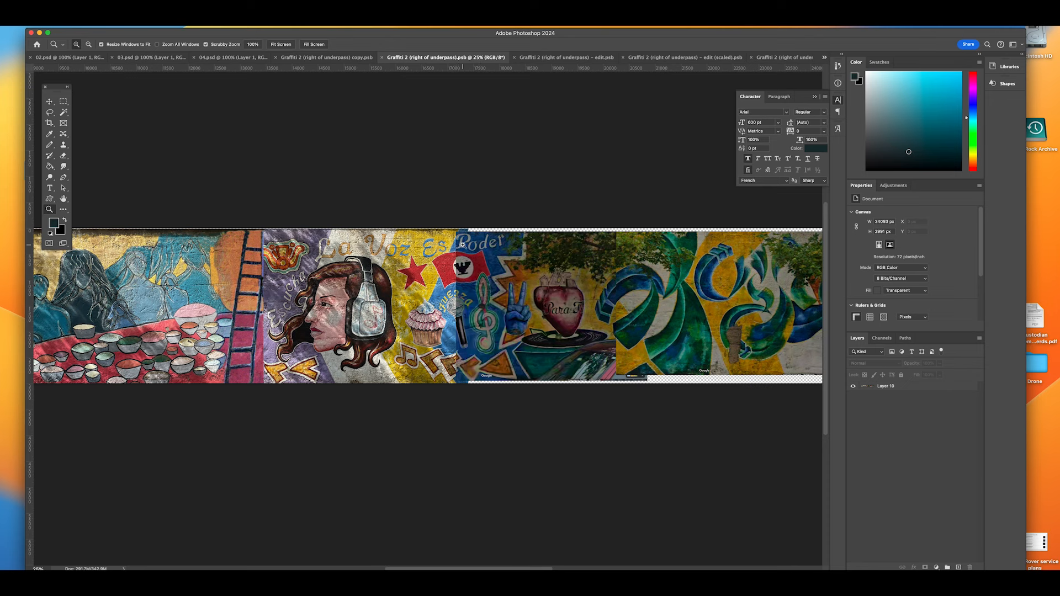
- Examine the murals and uneven edges of the assembled strip through to the TREY wall and back to its first mural
scroll(481, 259, right, 4)
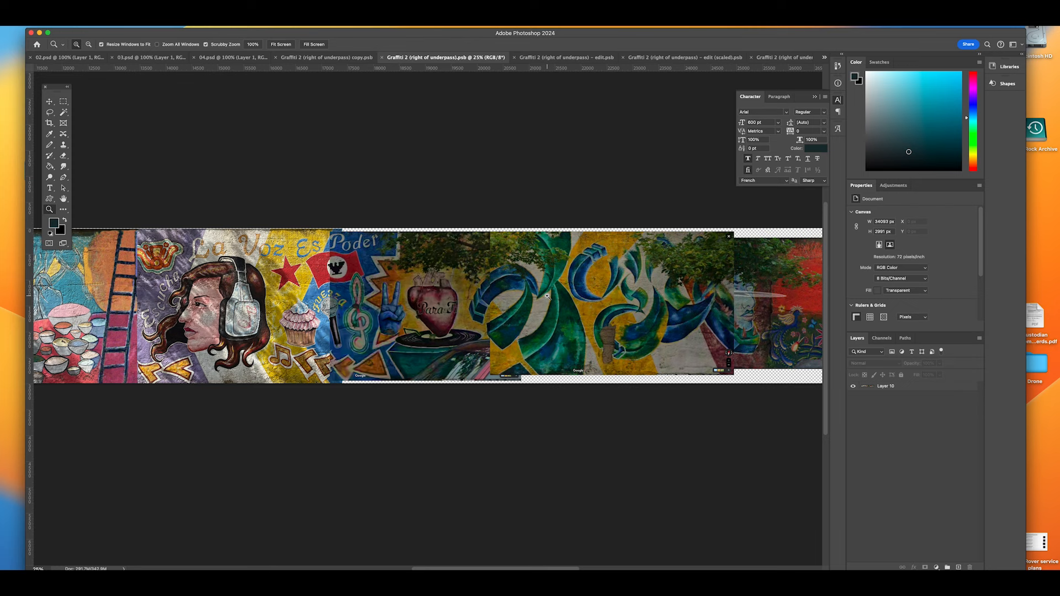
scroll(545, 296, right, 2)
scroll(546, 296, right, 5)
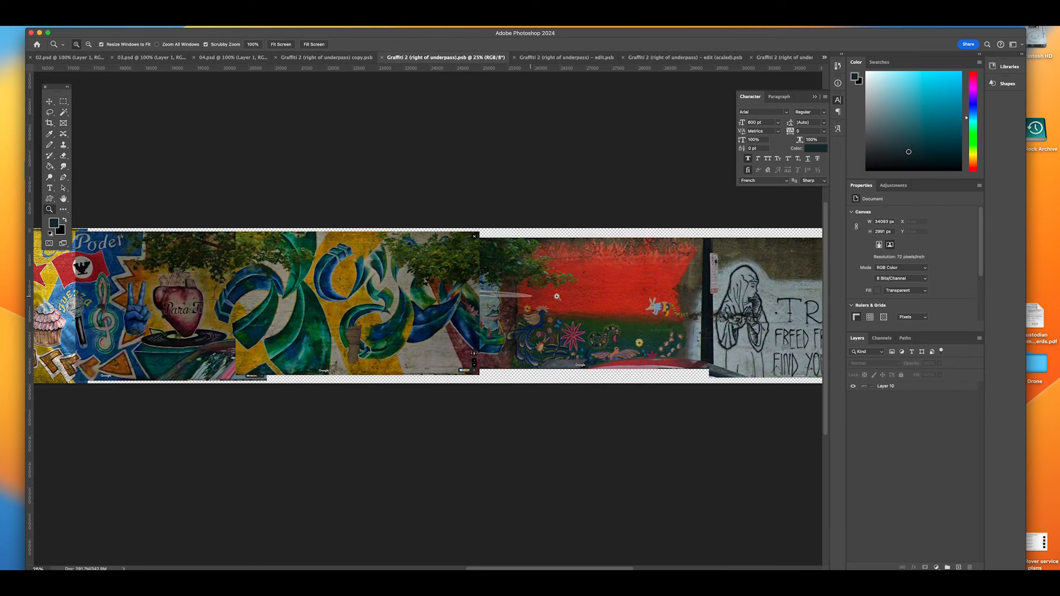
scroll(607, 299, right, 8)
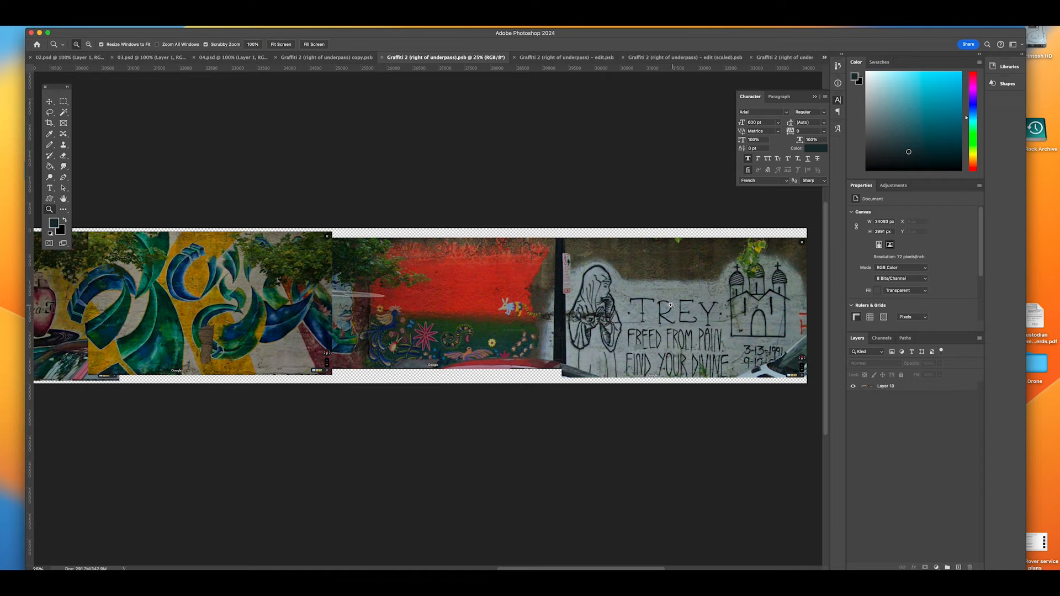
scroll(525, 297, left, 3)
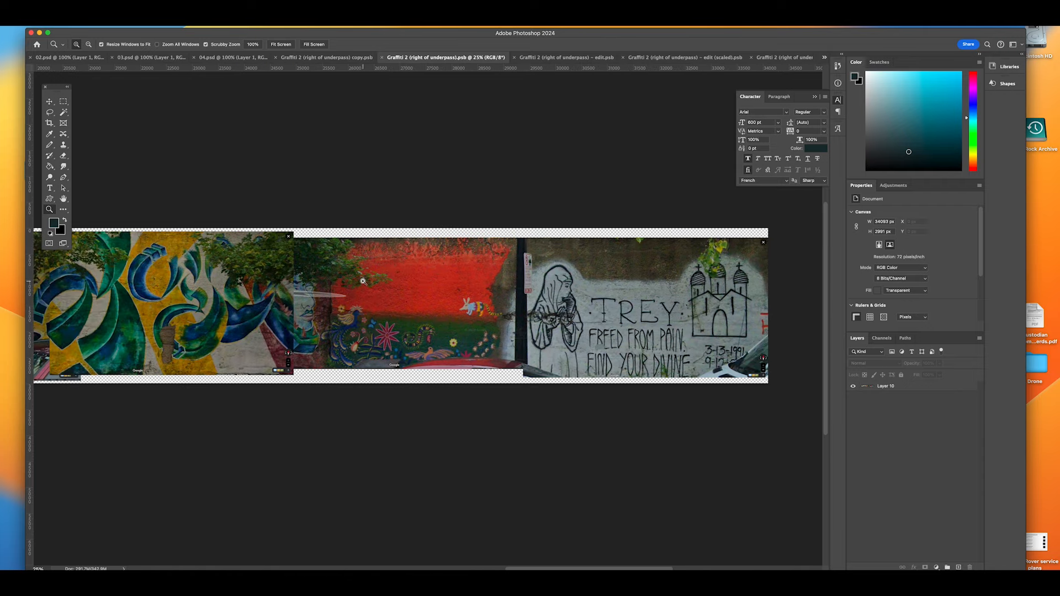
scroll(363, 282, left, 4)
scroll(360, 282, left, 6)
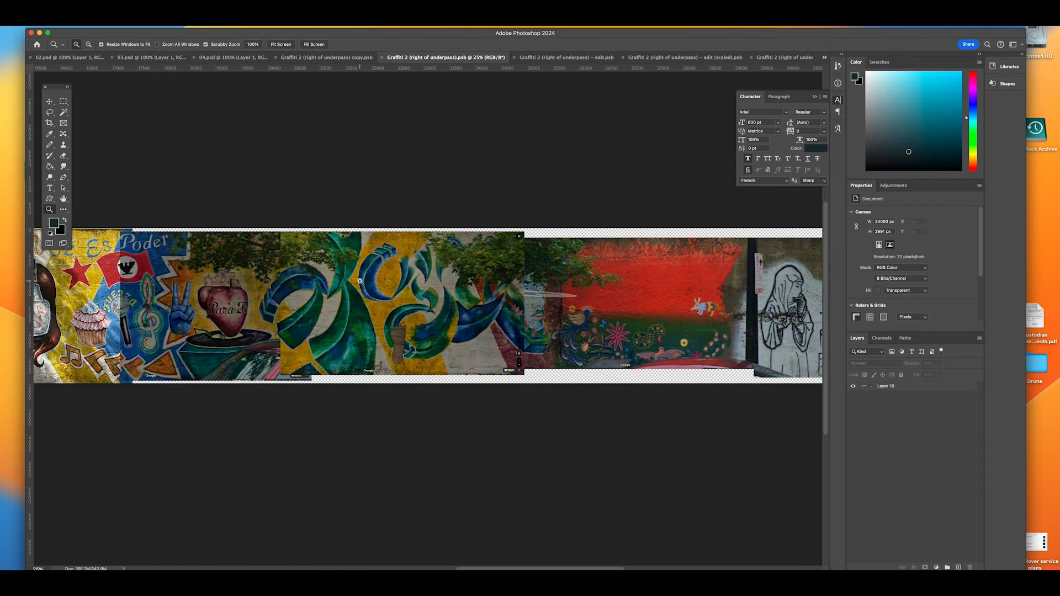
scroll(360, 281, left, 3)
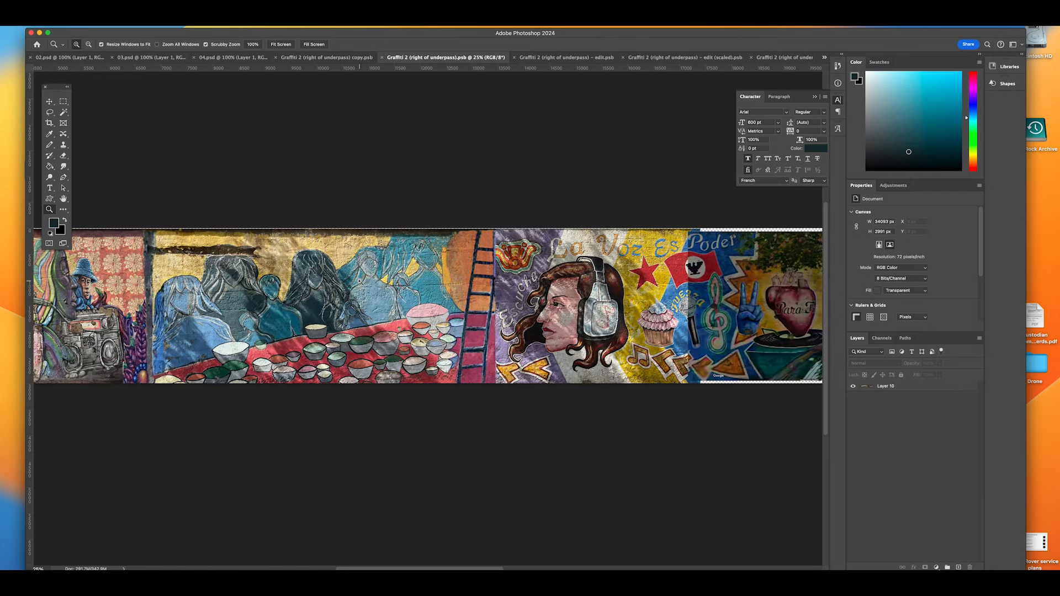
scroll(359, 281, left, 3)
scroll(360, 280, left, 3)
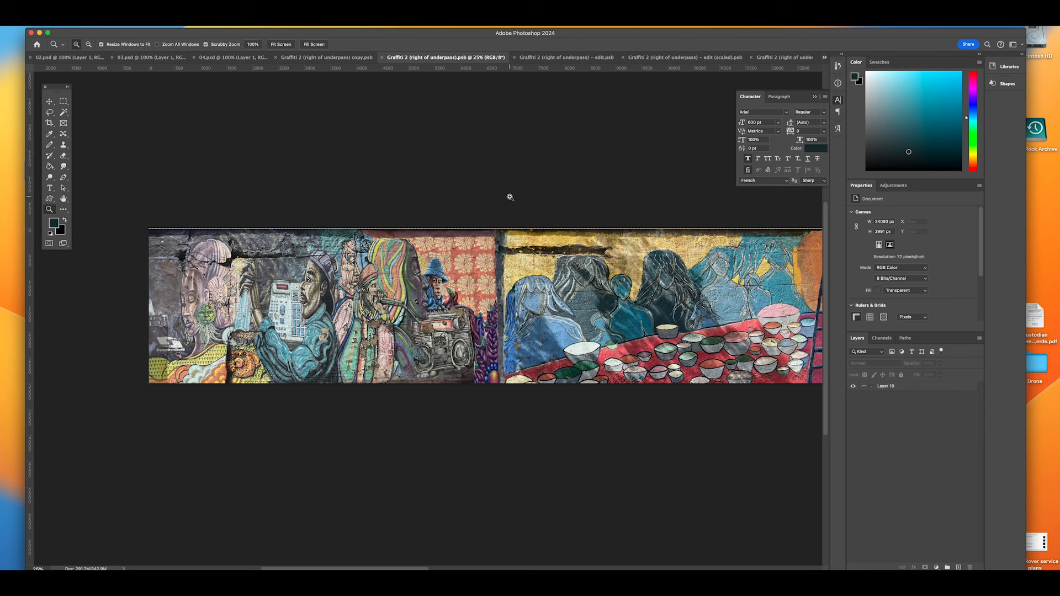
- Compare the strip with the version in Graffiti 2 (right of underpass) – edit.psb, inspecting the gaps and joins of the unedited file up close
click(549, 61)
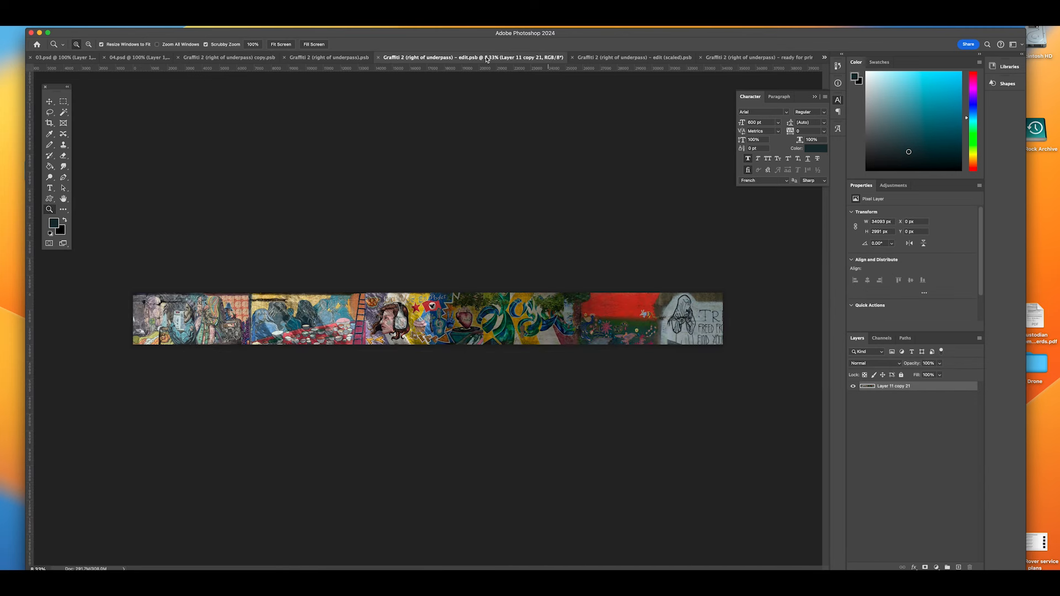
click(347, 58)
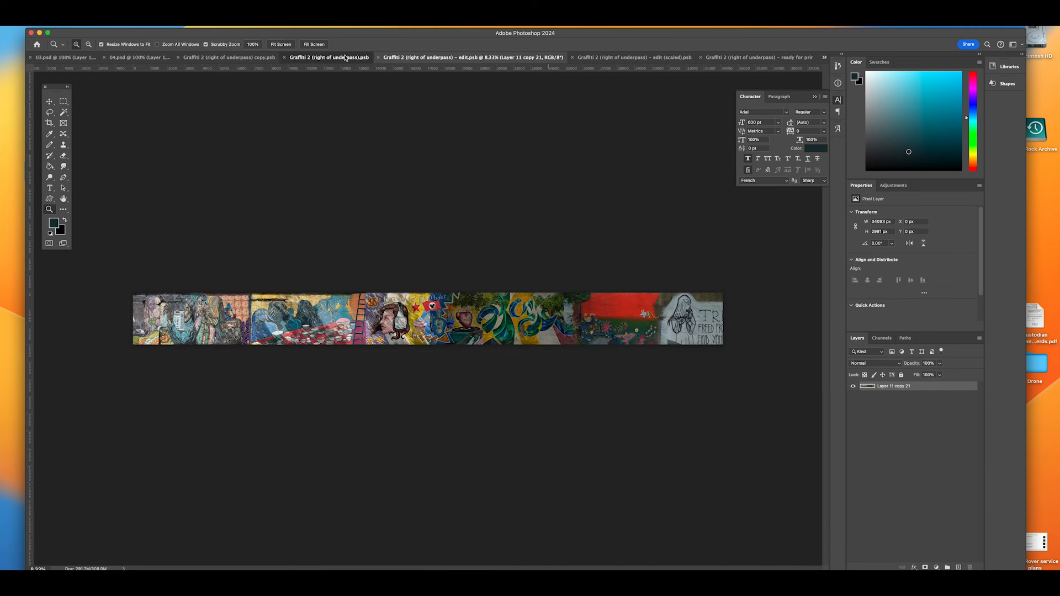
scroll(620, 286, right, 10)
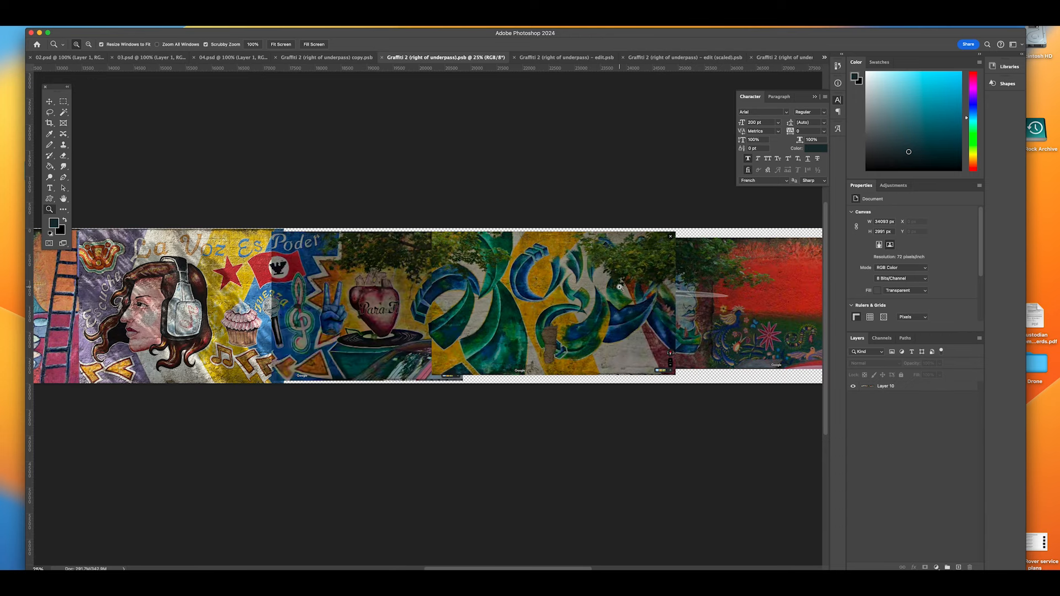
scroll(619, 286, right, 10)
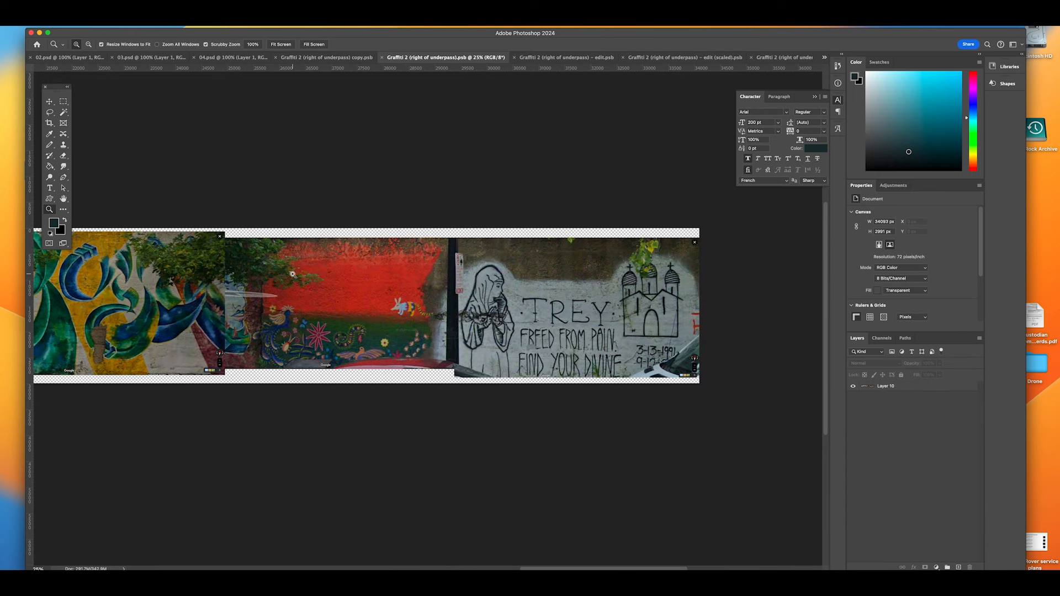
scroll(292, 274, left, 5)
scroll(161, 284, left, 4)
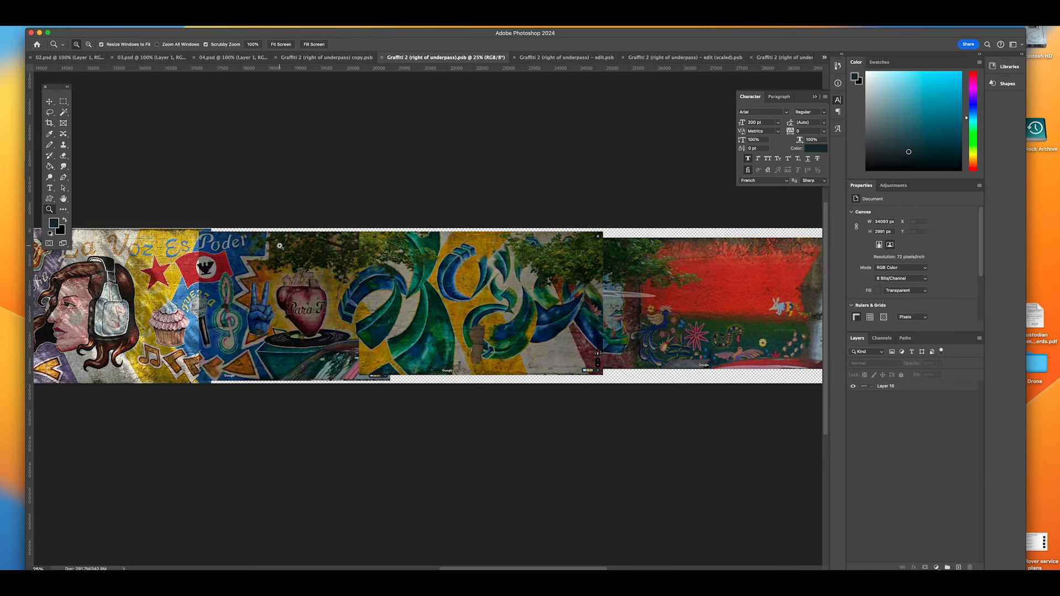
click(269, 232)
drag(256, 231, 394, 249)
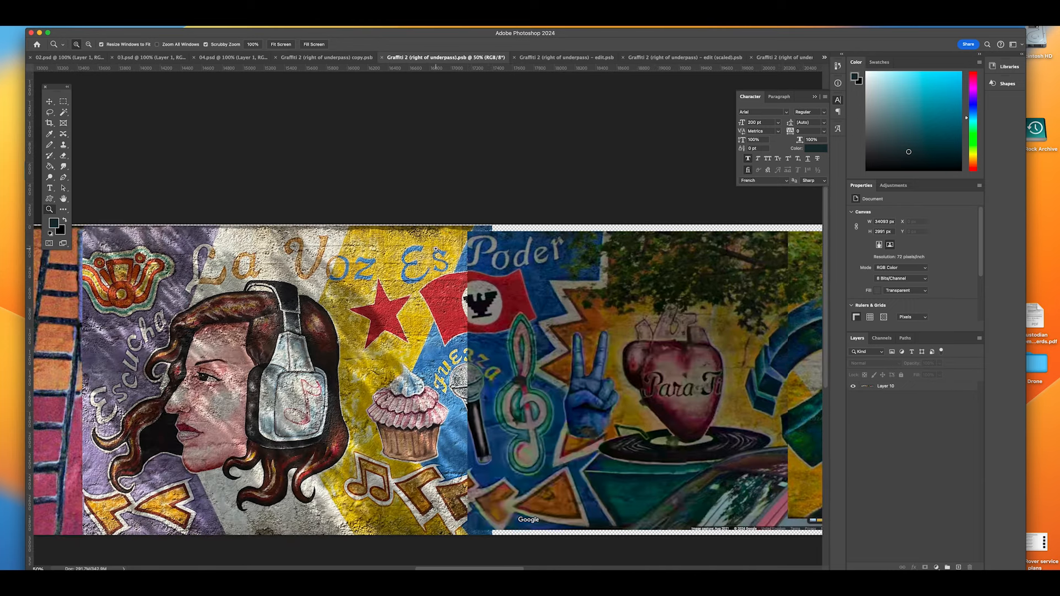
scroll(298, 245, left, 3)
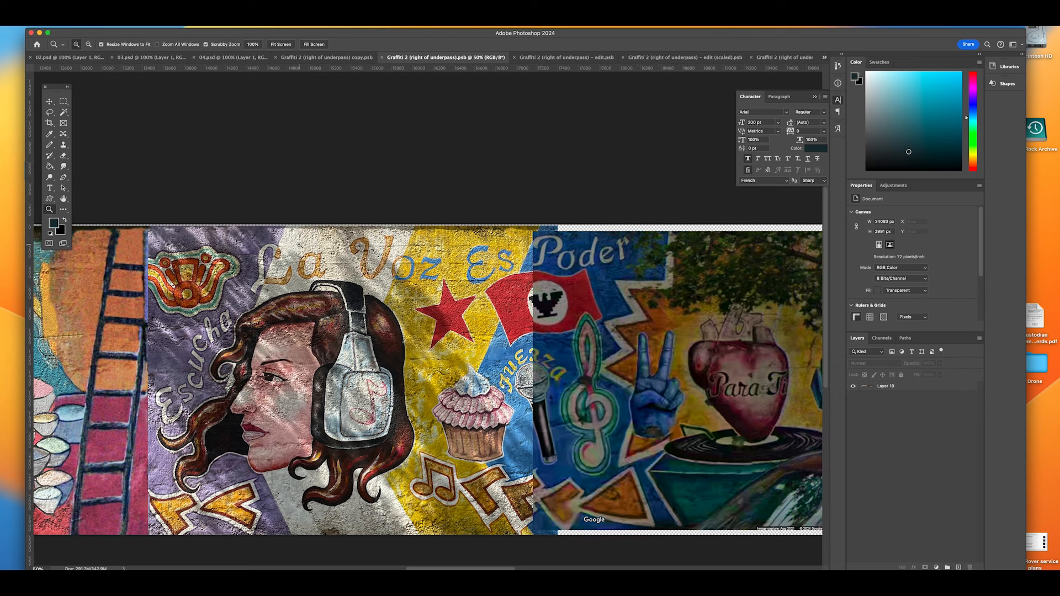
scroll(557, 263, right, 20)
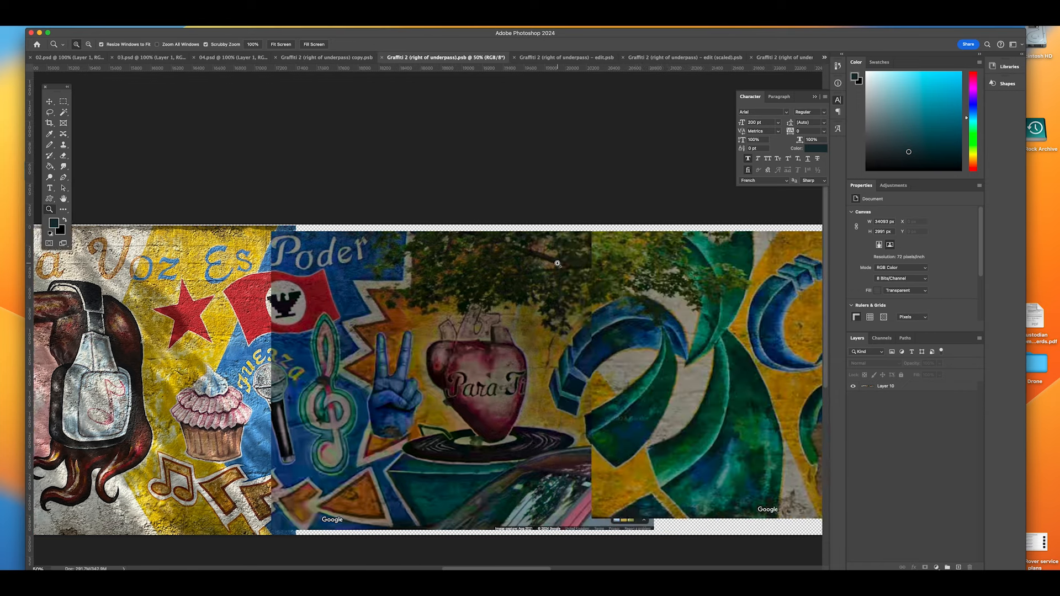
click(411, 243)
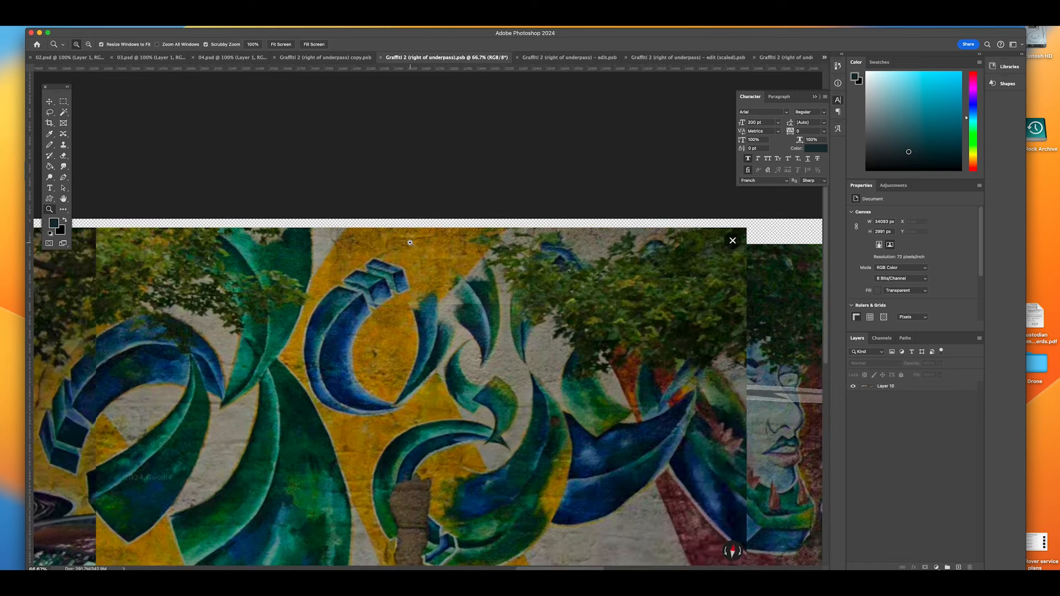
- Select the transparent gap above the yellow mural with the blue curl, slightly overlapping the paint, and apply Generative Fill without a prompt
click(63, 102)
scroll(367, 250, down, 1)
scroll(367, 251, left, 20)
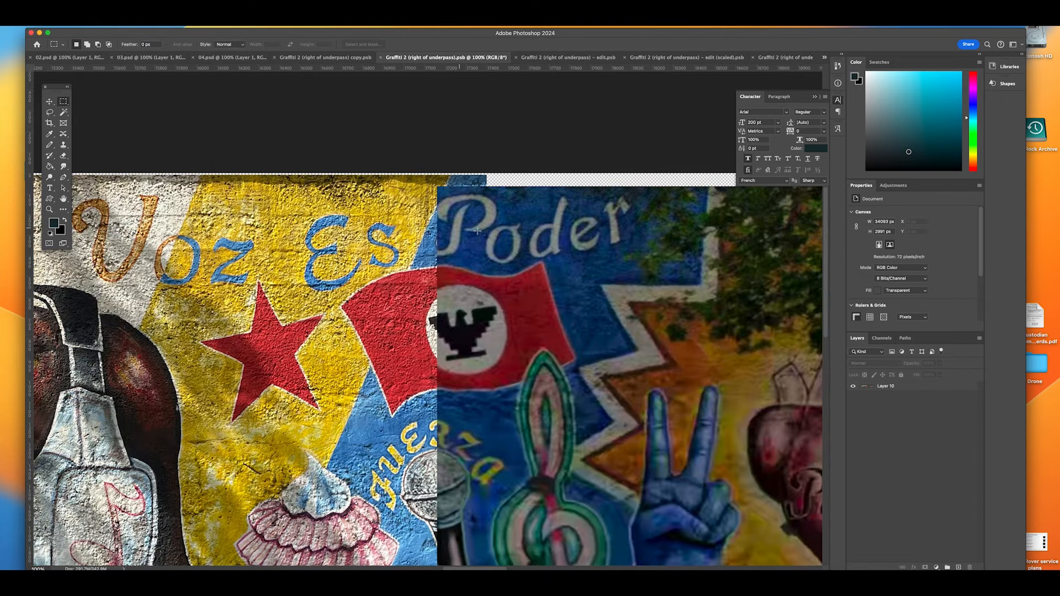
scroll(479, 230, right, 1)
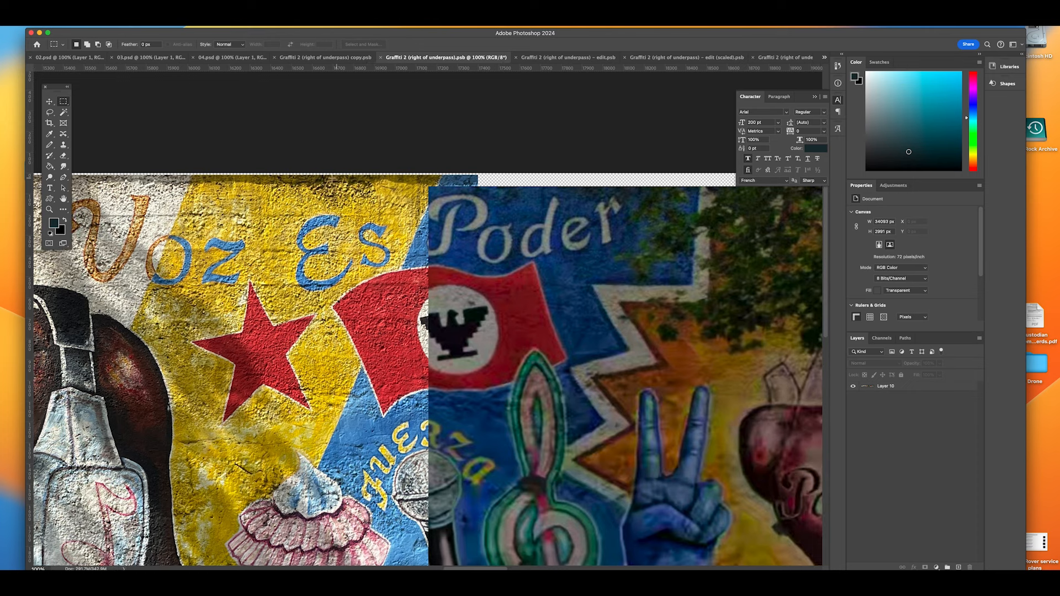
scroll(509, 198, right, 20)
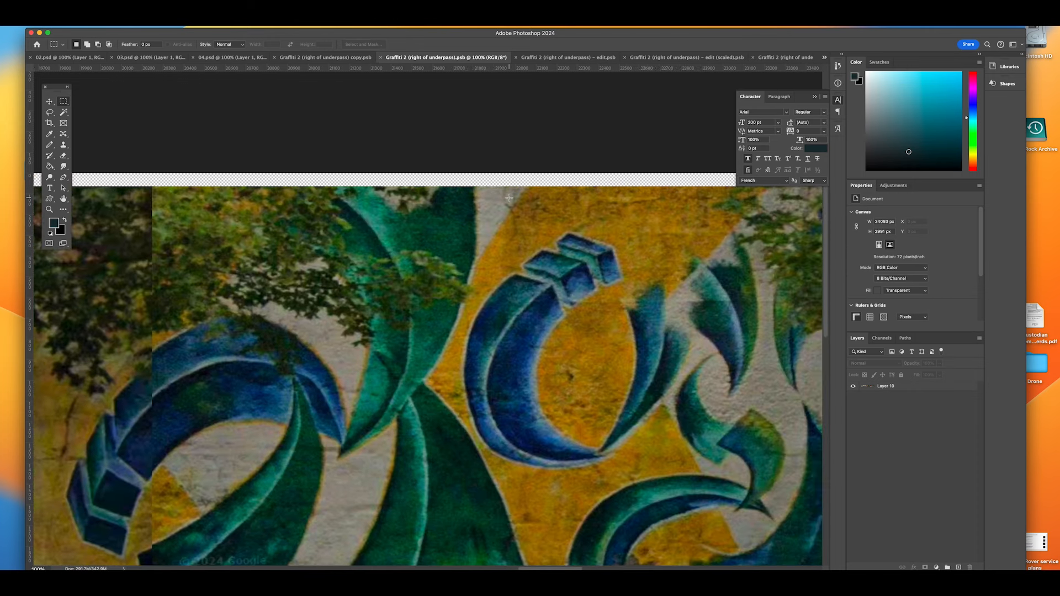
scroll(509, 198, right, 5)
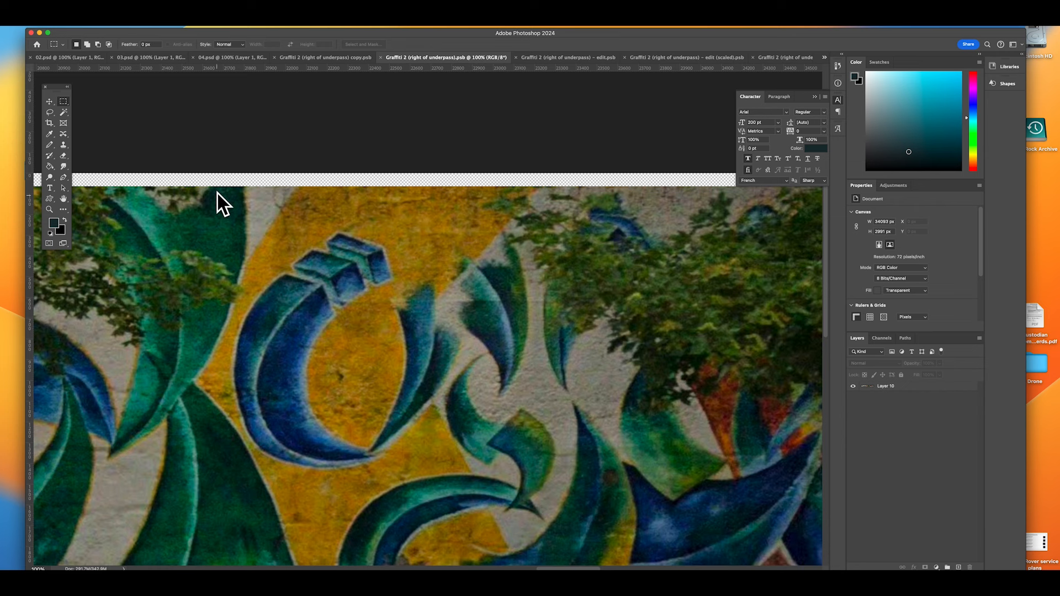
drag(500, 192, 115, 161)
right_click(375, 184)
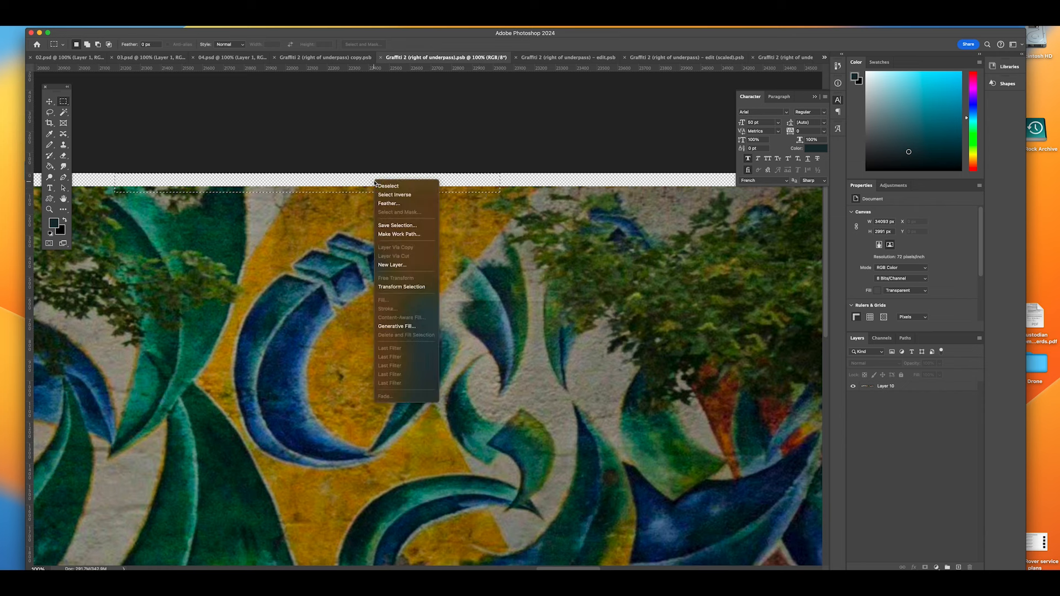
click(404, 326)
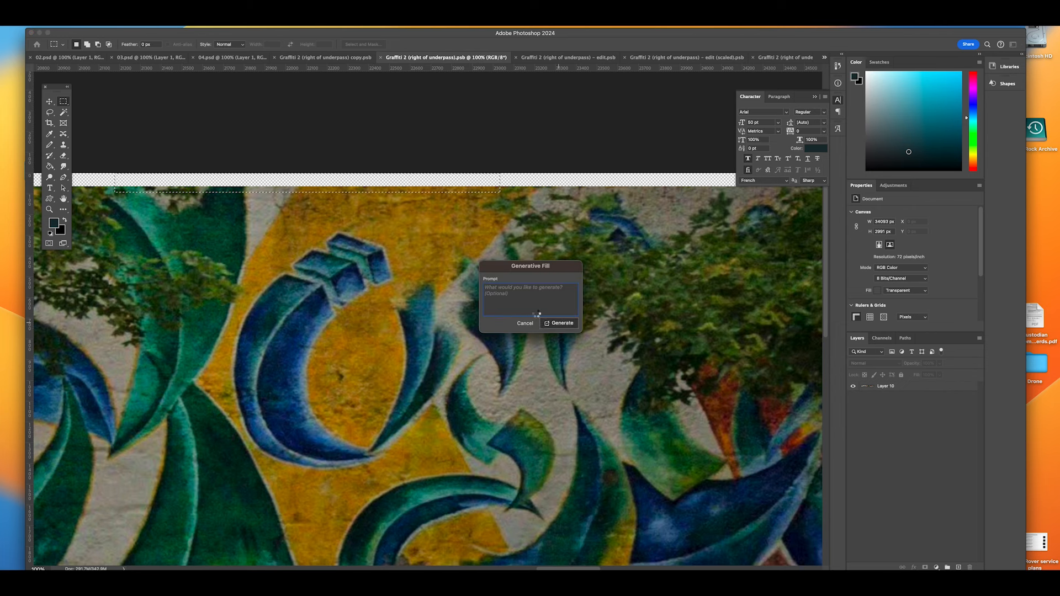
click(541, 320)
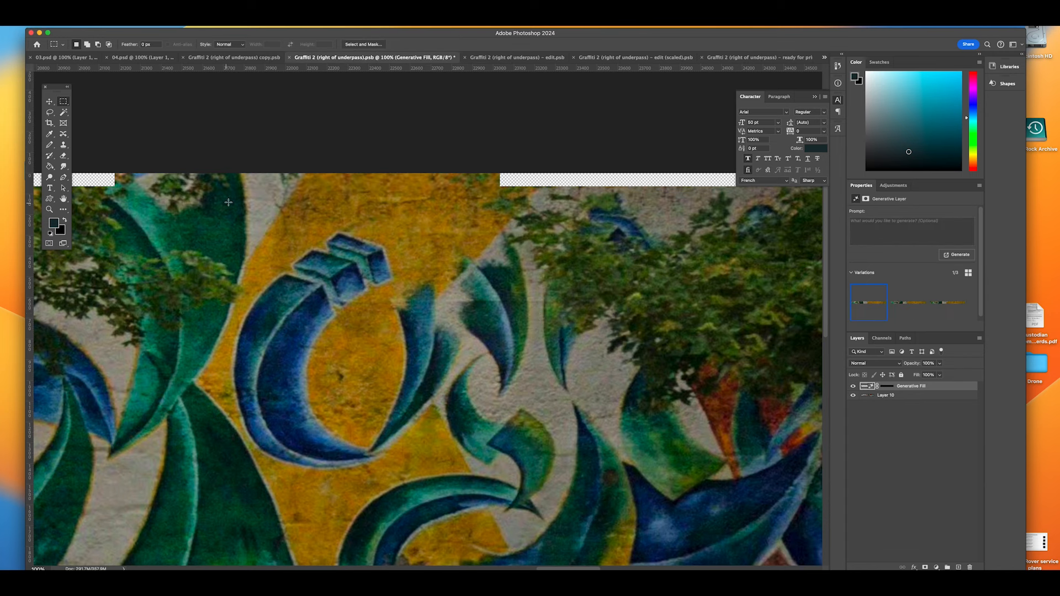
- Compare the strip with the Generative Fill layer hidden and shown, and examine the gaps left along the other murals' top edges
click(852, 387)
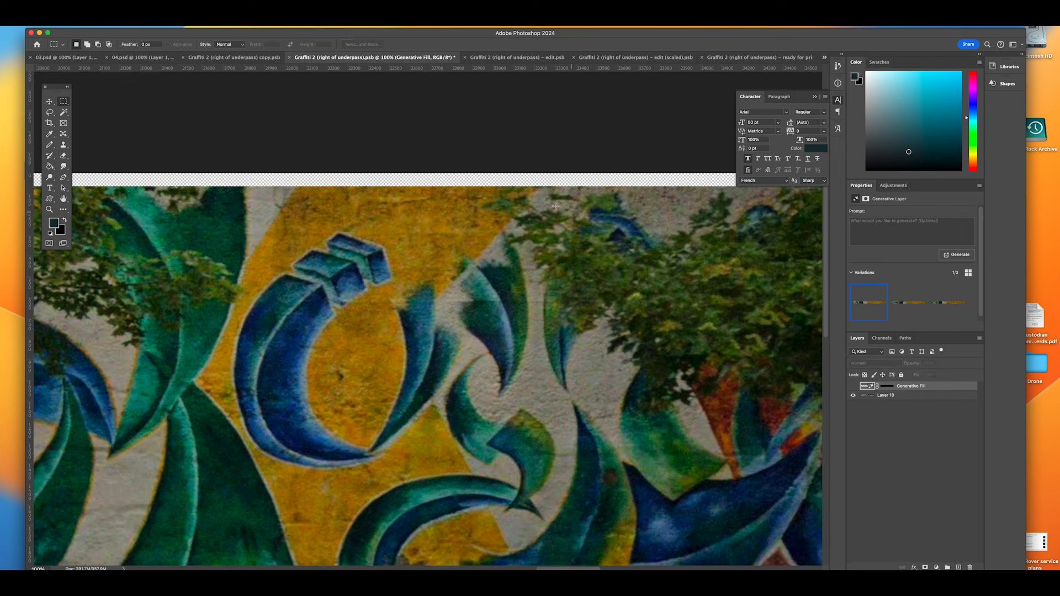
click(854, 387)
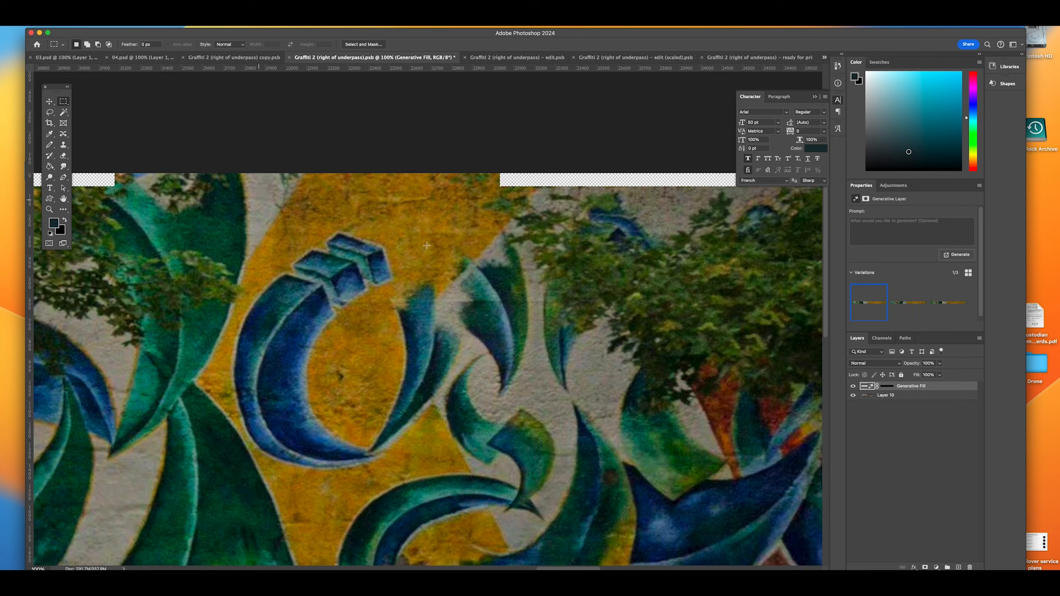
click(853, 387)
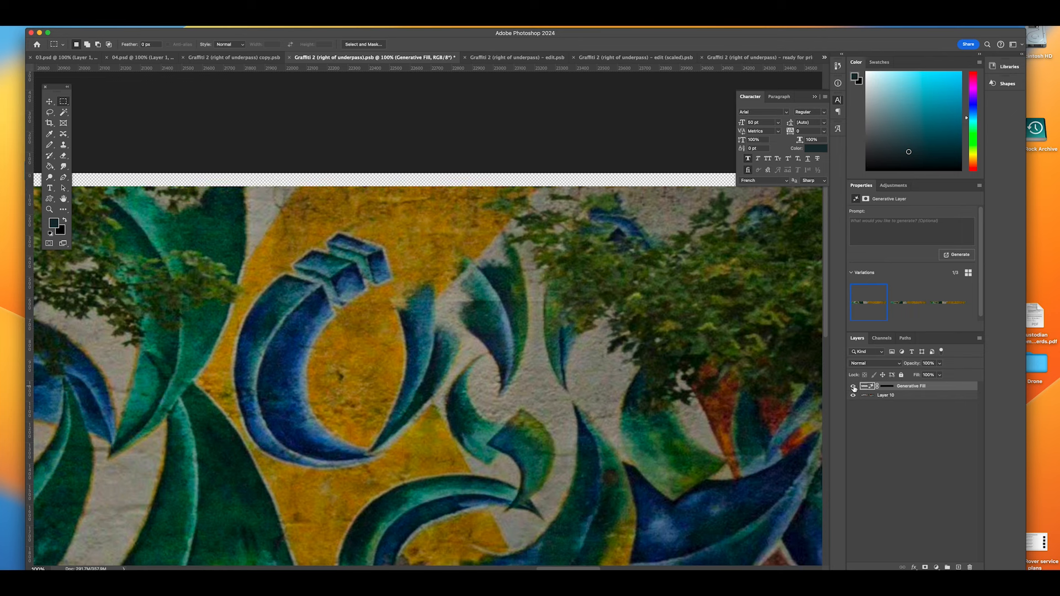
click(853, 387)
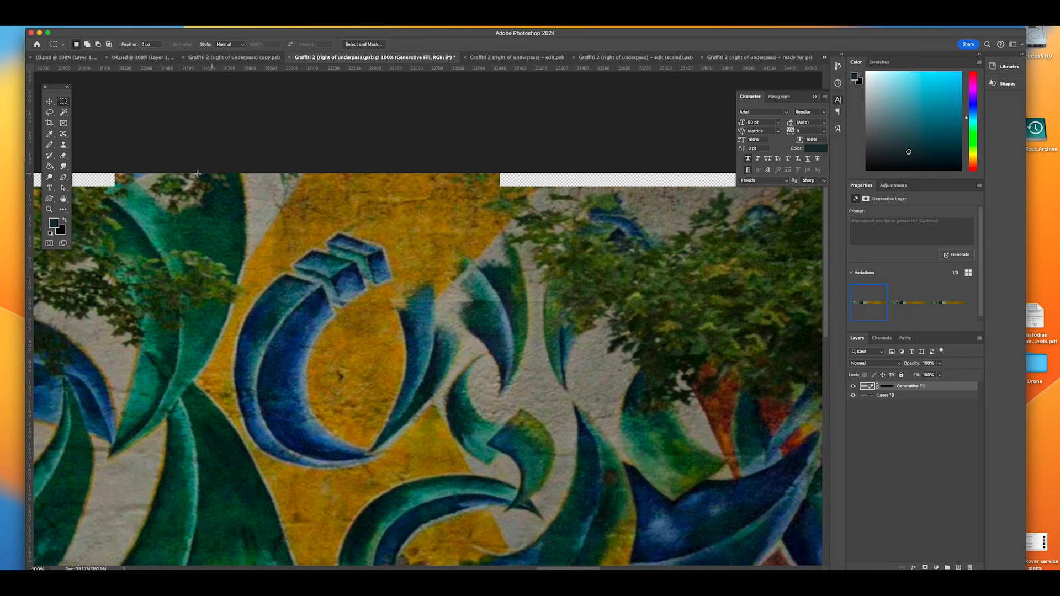
scroll(210, 197, right, 10)
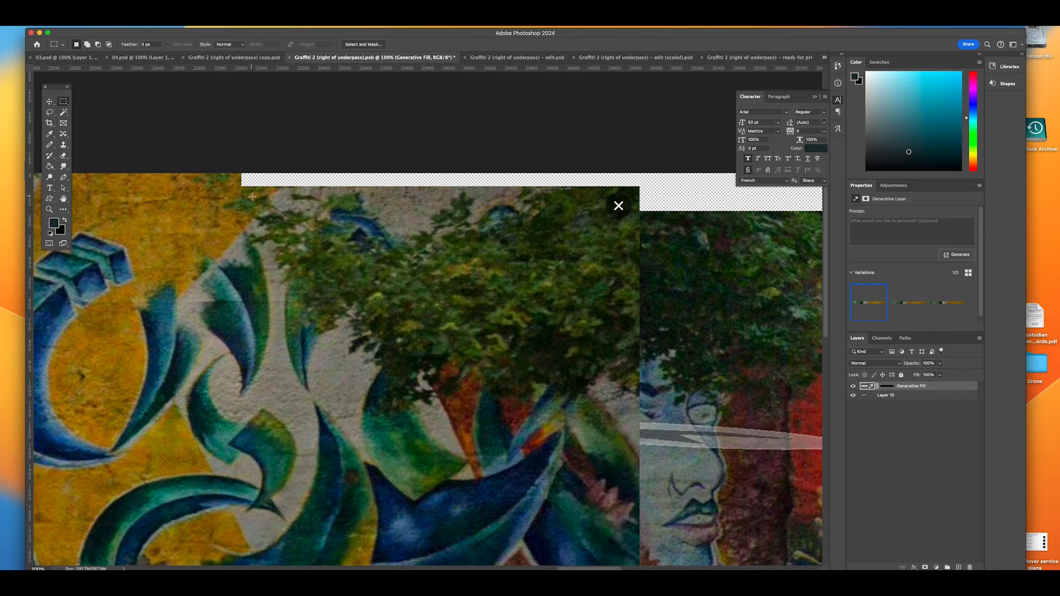
scroll(429, 184, right, 9)
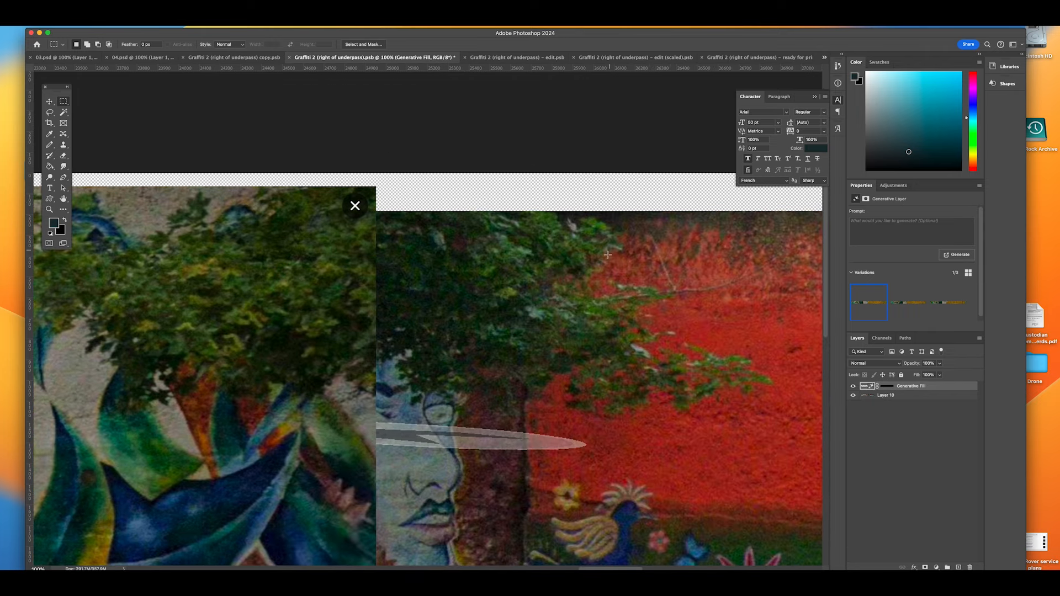
scroll(645, 268, right, 15)
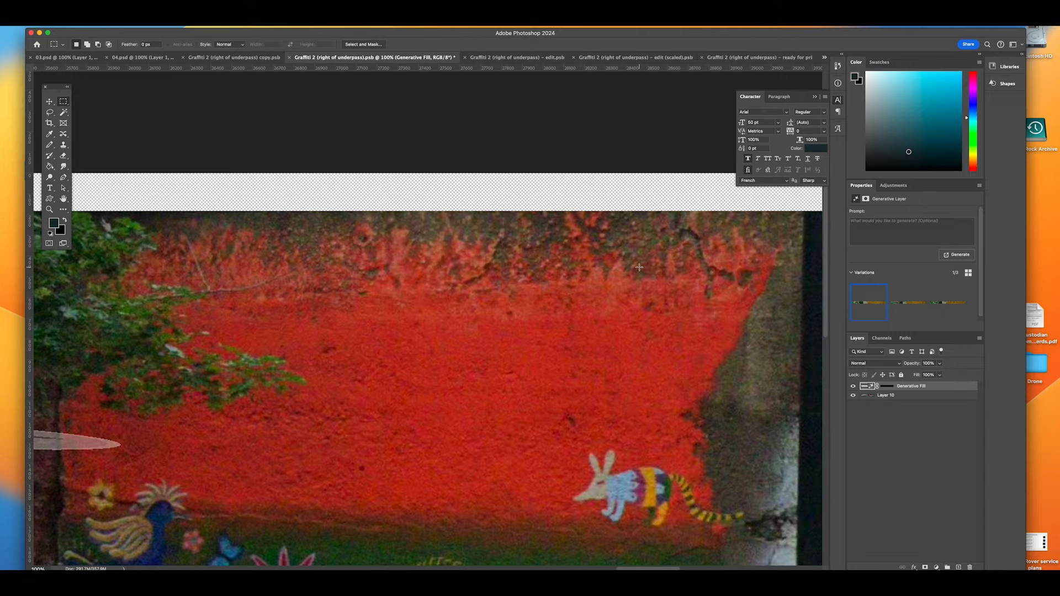
scroll(640, 267, left, 20)
scroll(637, 267, left, 20)
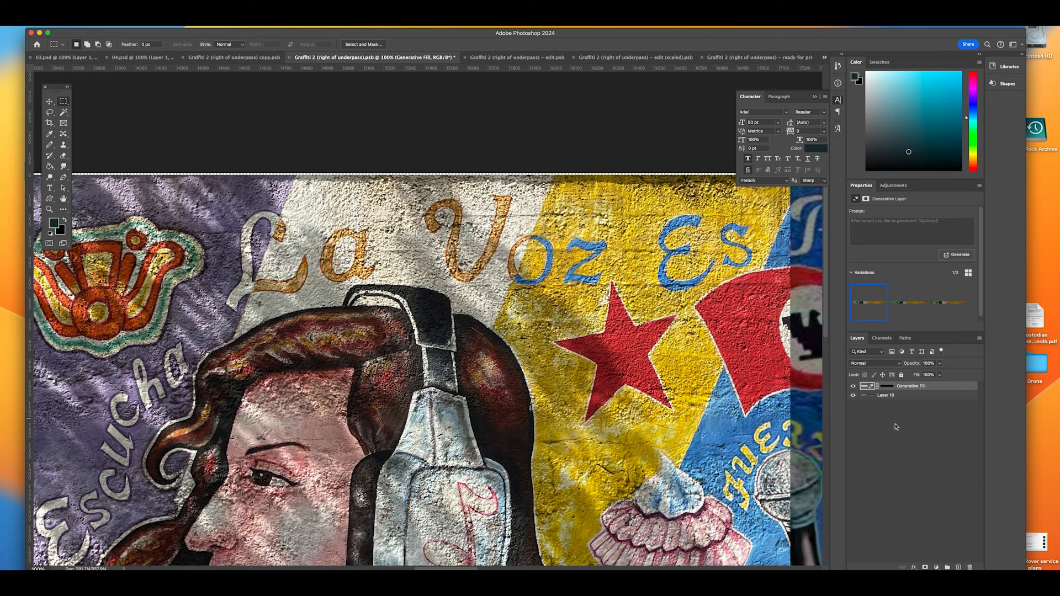
- Fill the thin transparent gap above the "La" lettering on Layer 10 with Content-Aware Fill, using Auto sampling and output to a new layer
click(922, 396)
click(49, 210)
click(324, 182)
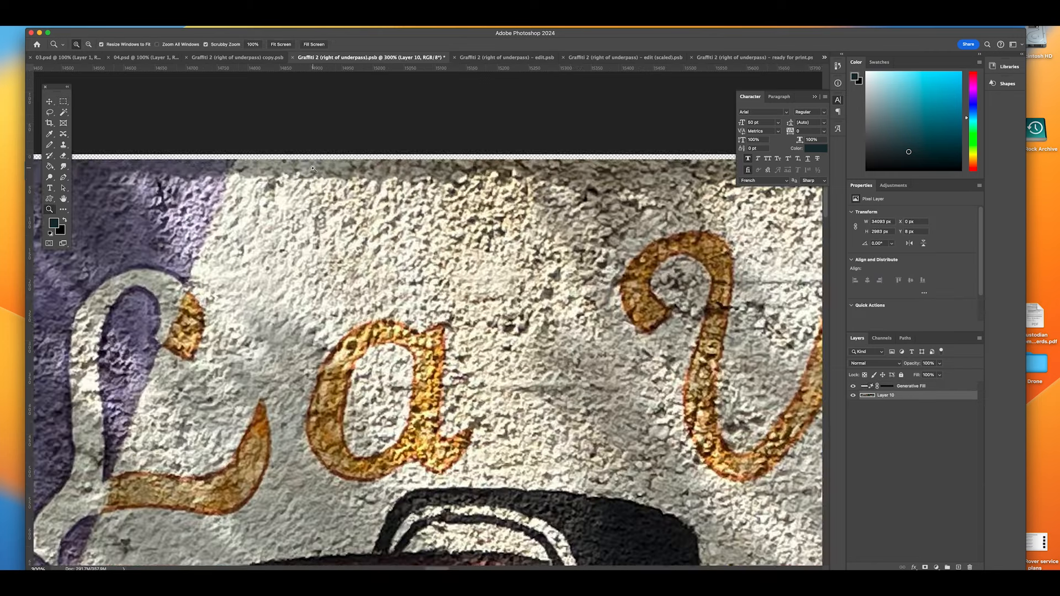
click(313, 168)
click(64, 102)
drag(180, 145, 656, 158)
right_click(516, 155)
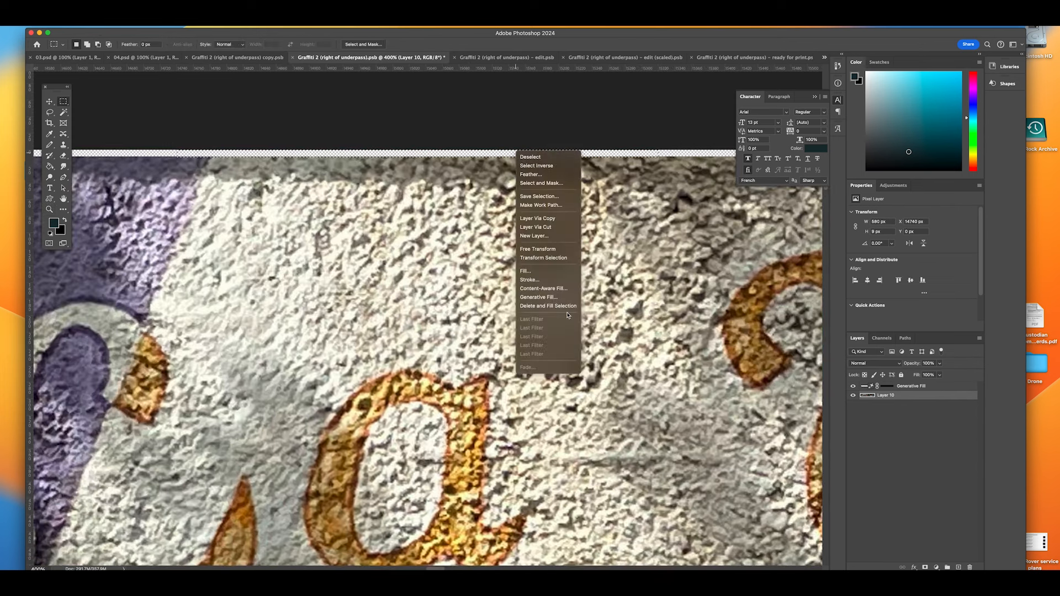
click(536, 285)
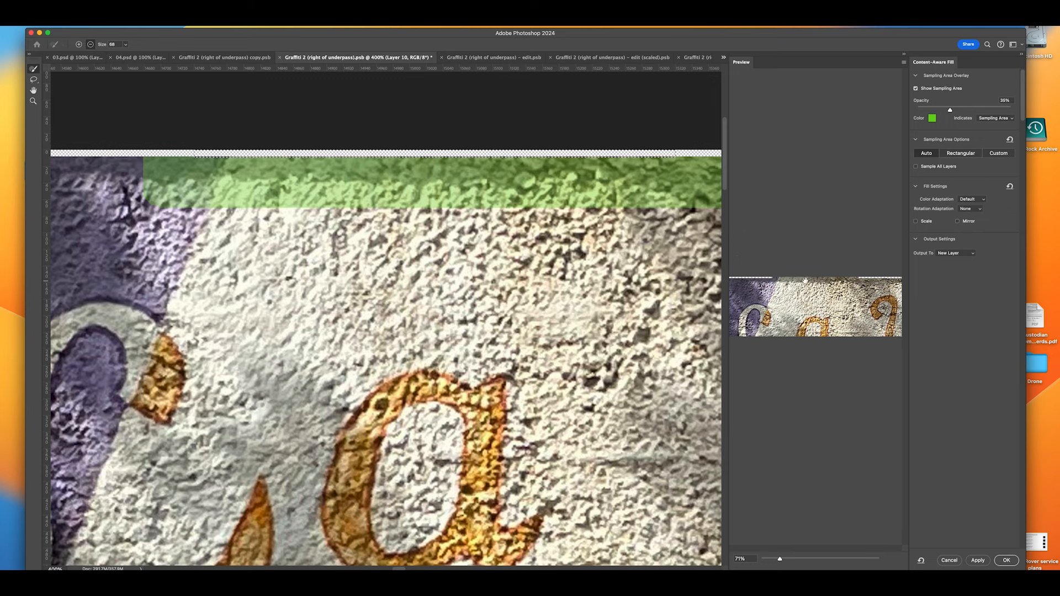
click(1006, 560)
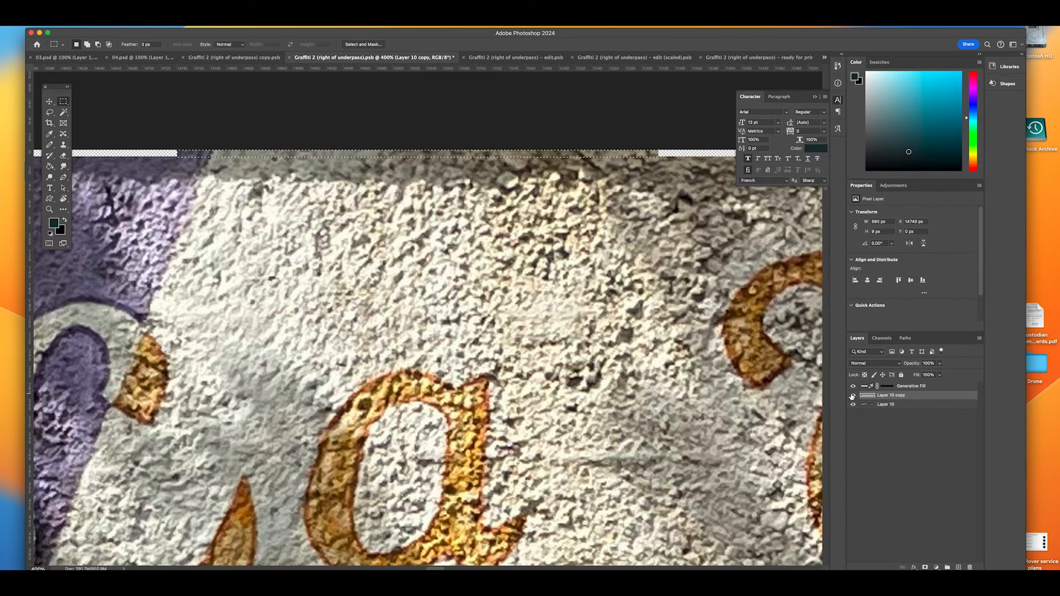
- Clear the selection and examine the filled top edge above the "La" lettering up close and from a distance
click(344, 146)
scroll(625, 155, right, 2)
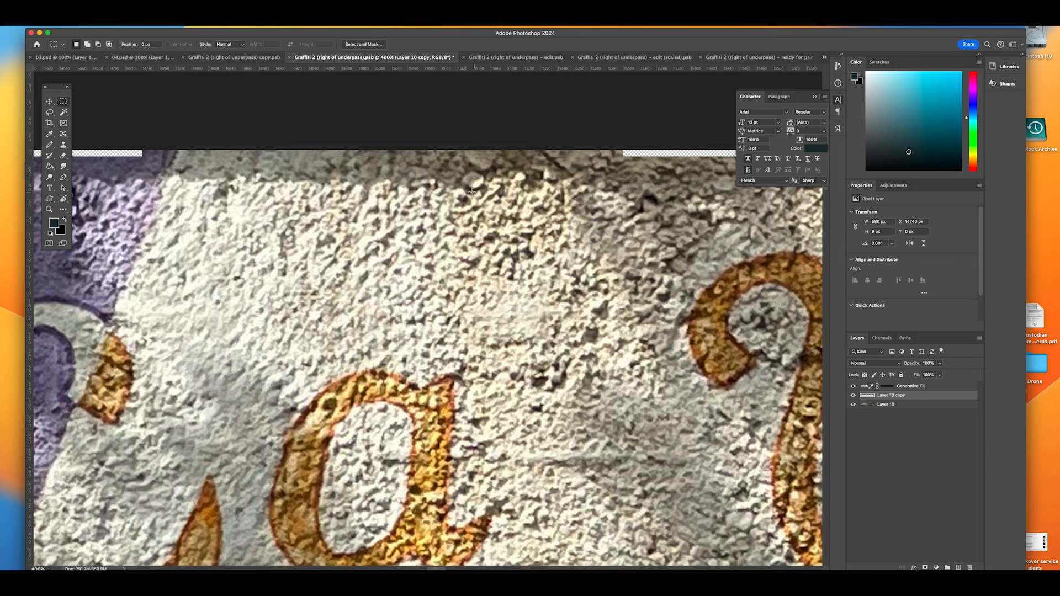
click(53, 210)
drag(555, 161, 555, 161)
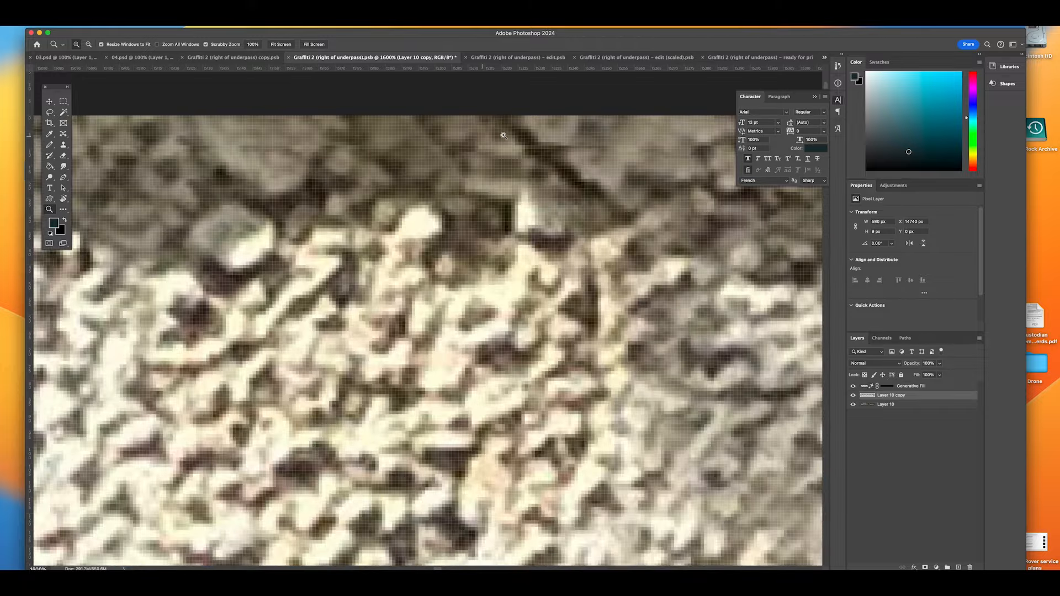
key(alt)
drag(372, 147, 373, 148)
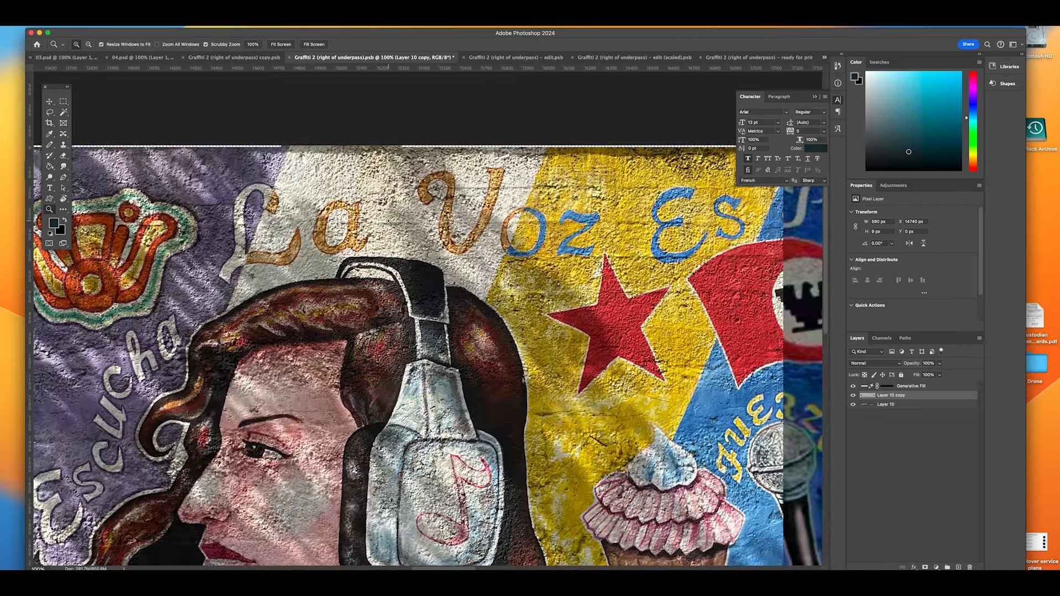
- Outline a rounded freehand patch across the join at the red flag's upper edge and delete it from Layer 10
scroll(381, 213, right, 10)
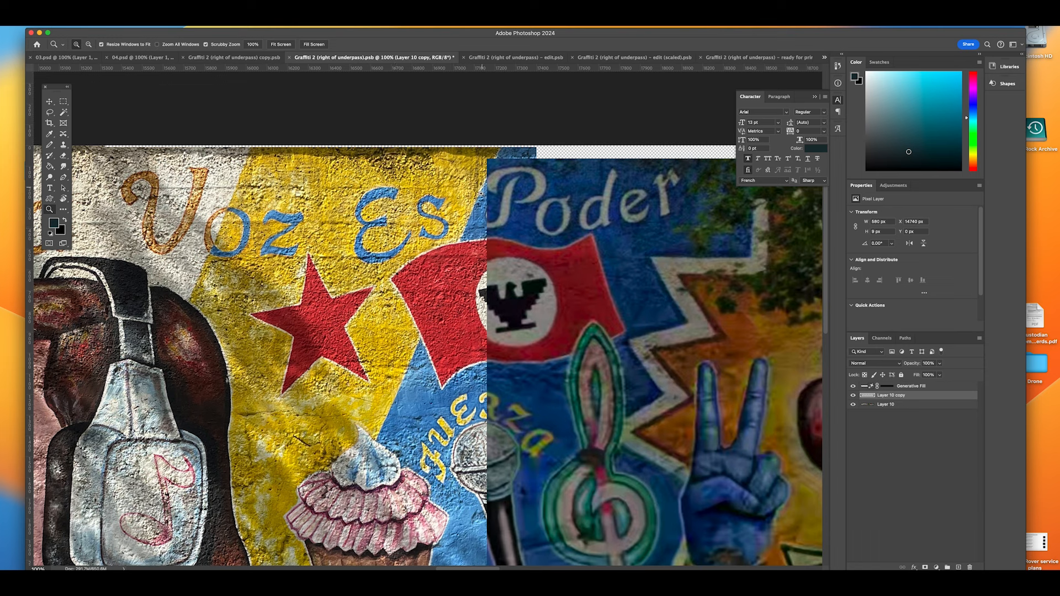
click(488, 250)
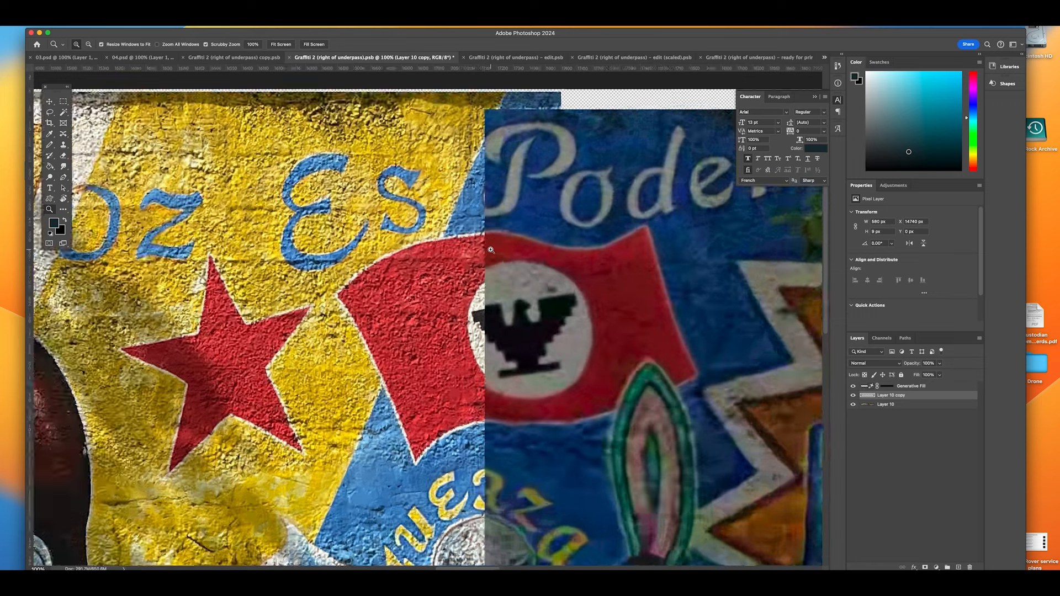
click(487, 250)
click(64, 101)
click(50, 112)
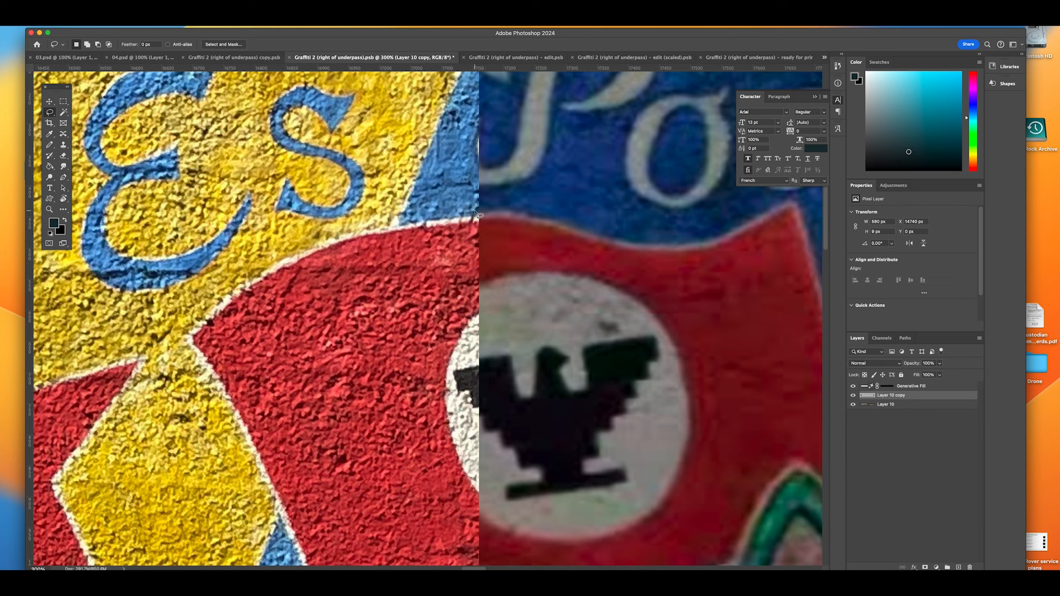
mouse_move(478, 214)
mouse_down()
mouse_move(523, 208)
mouse_move(567, 231)
mouse_move(567, 259)
mouse_move(482, 285)
mouse_move(470, 276)
mouse_move(478, 213)
mouse_up()
click(894, 405)
key(Delete)
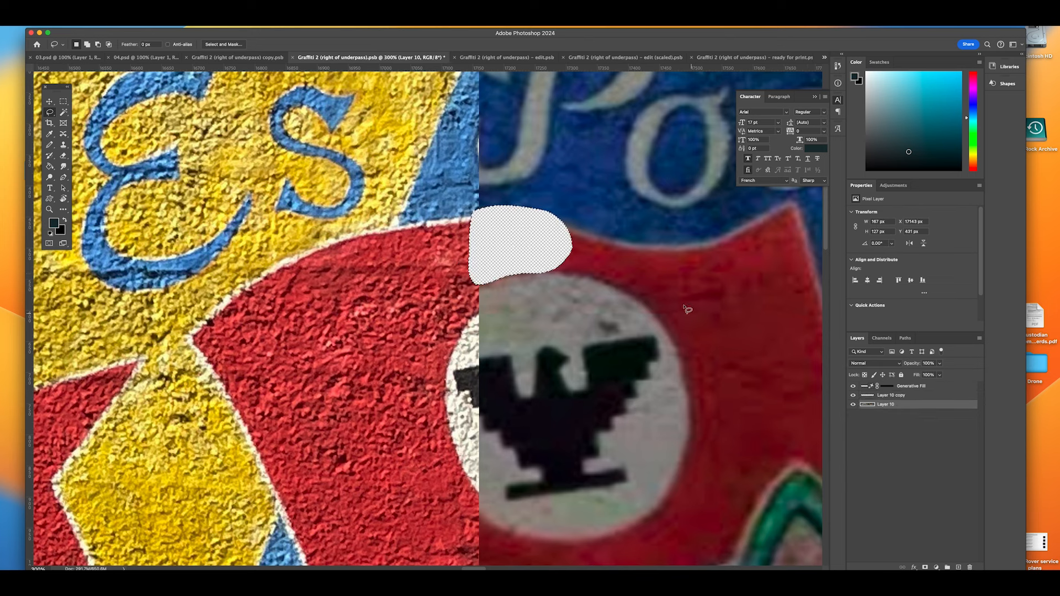
right_click(519, 247)
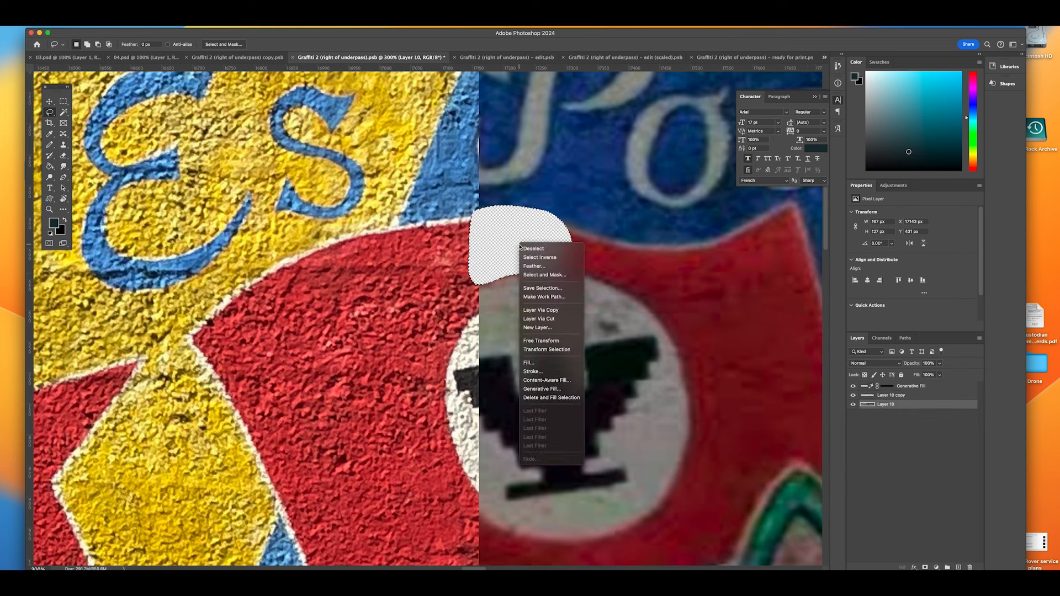
click(543, 381)
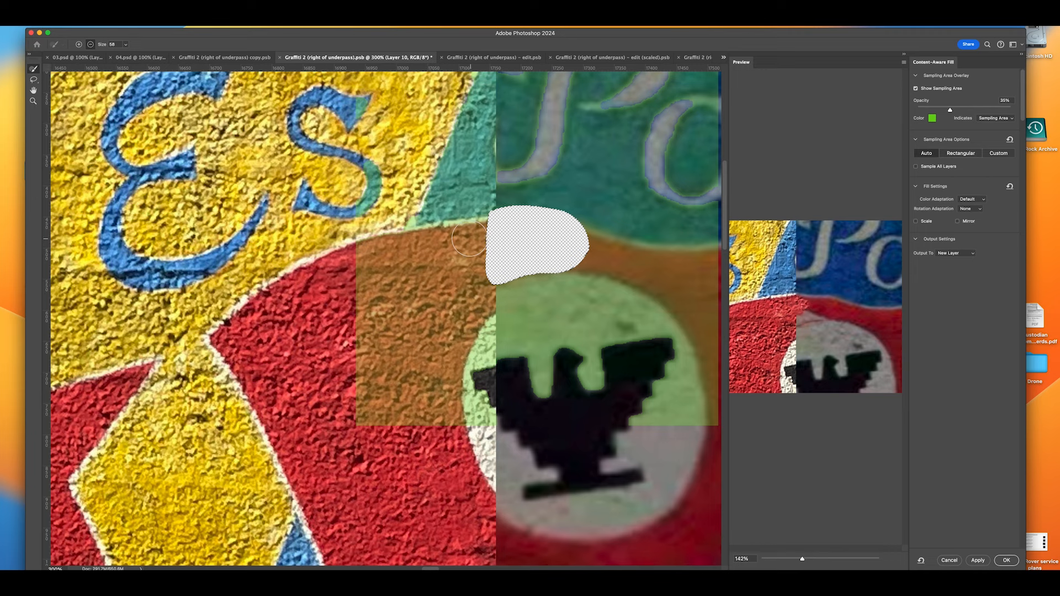
click(949, 560)
- Fill the deleted patch at the flag's upper edge using Generative Fill without a prompt
right_click(530, 246)
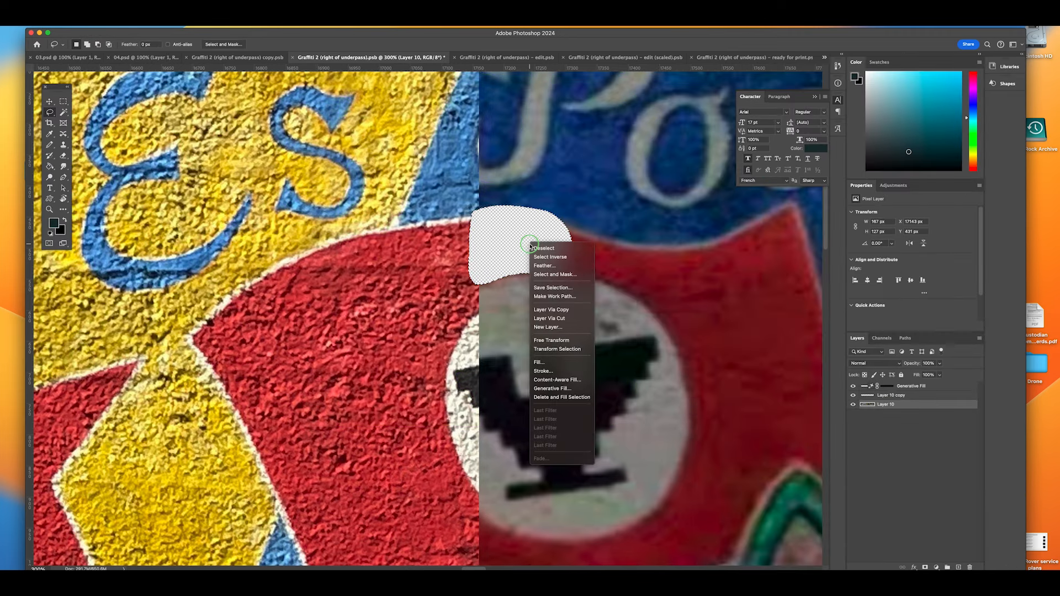
click(554, 389)
click(561, 324)
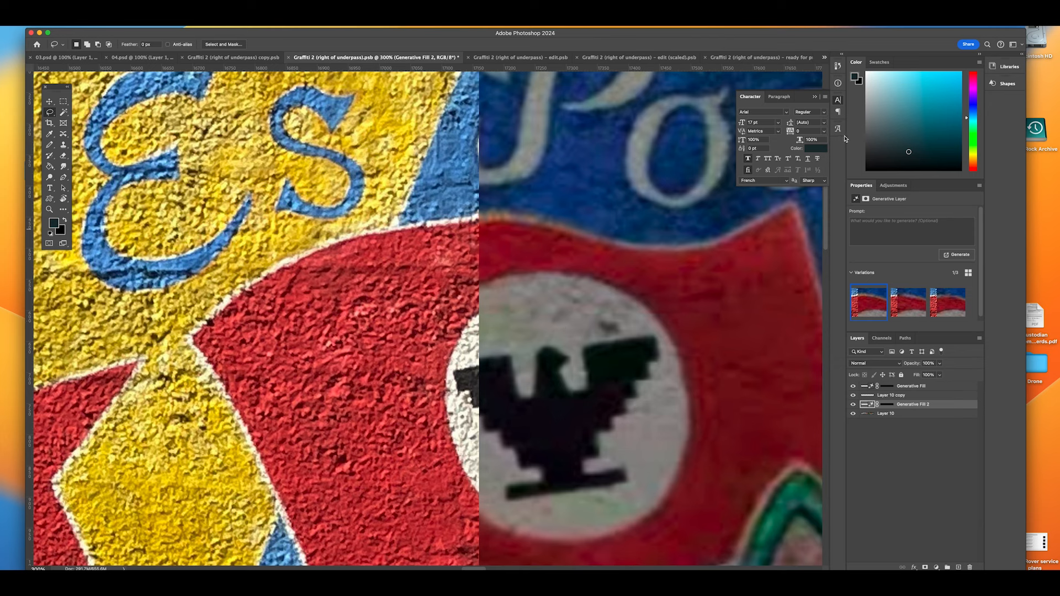
- Hide the Generative Fill 2 layer and clone rough red flag texture into the gap on Layer 10 with the Clone Stamp
click(853, 405)
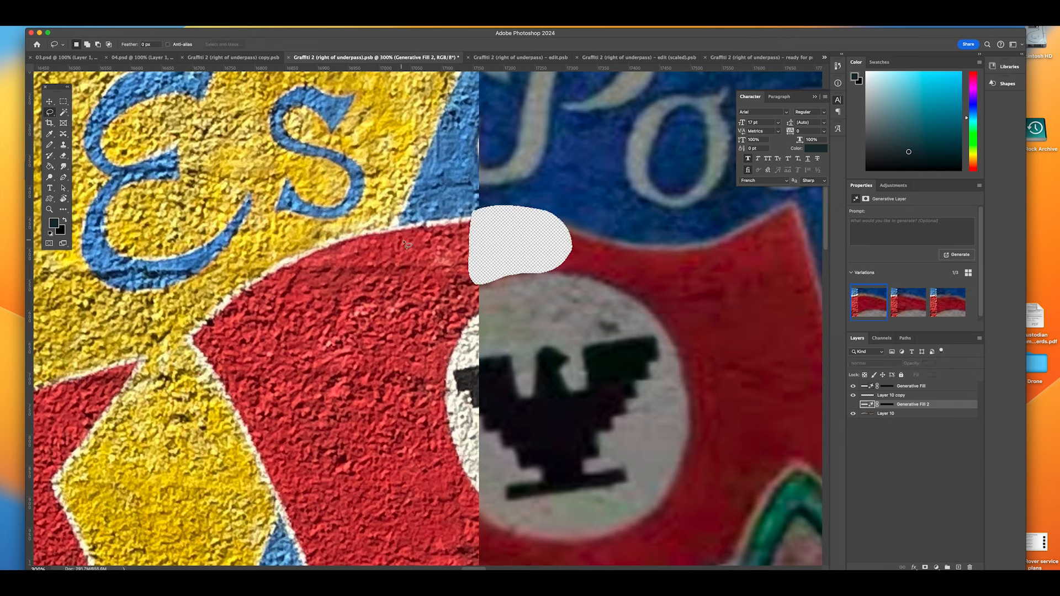
click(49, 166)
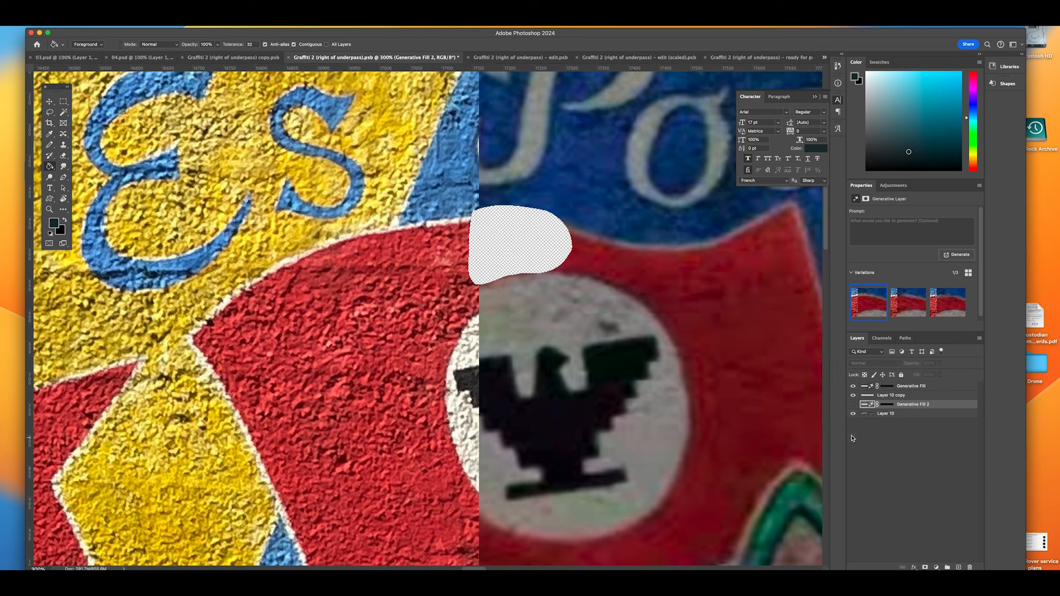
click(915, 415)
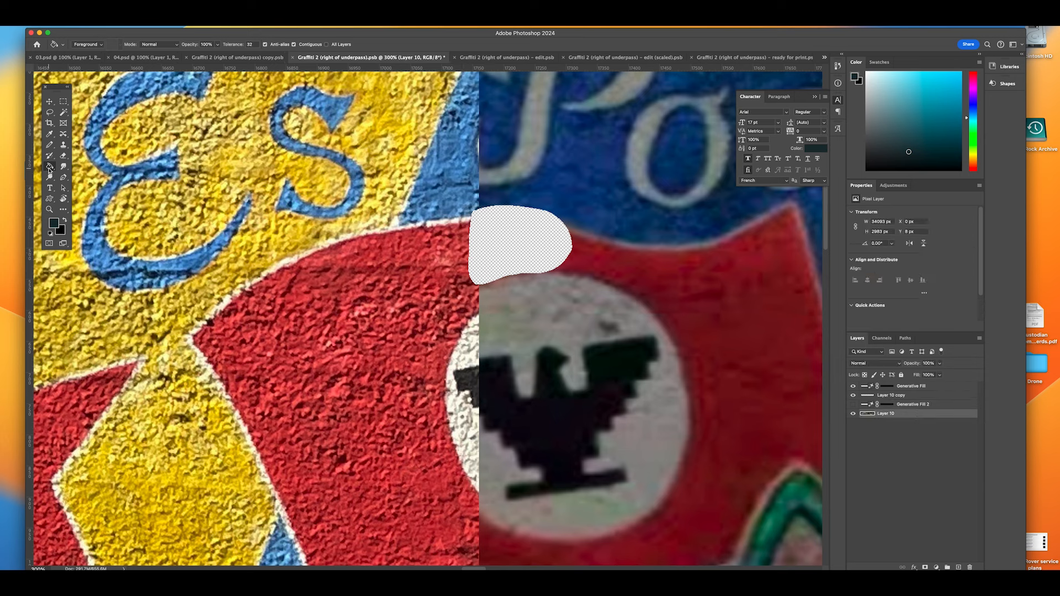
click(63, 147)
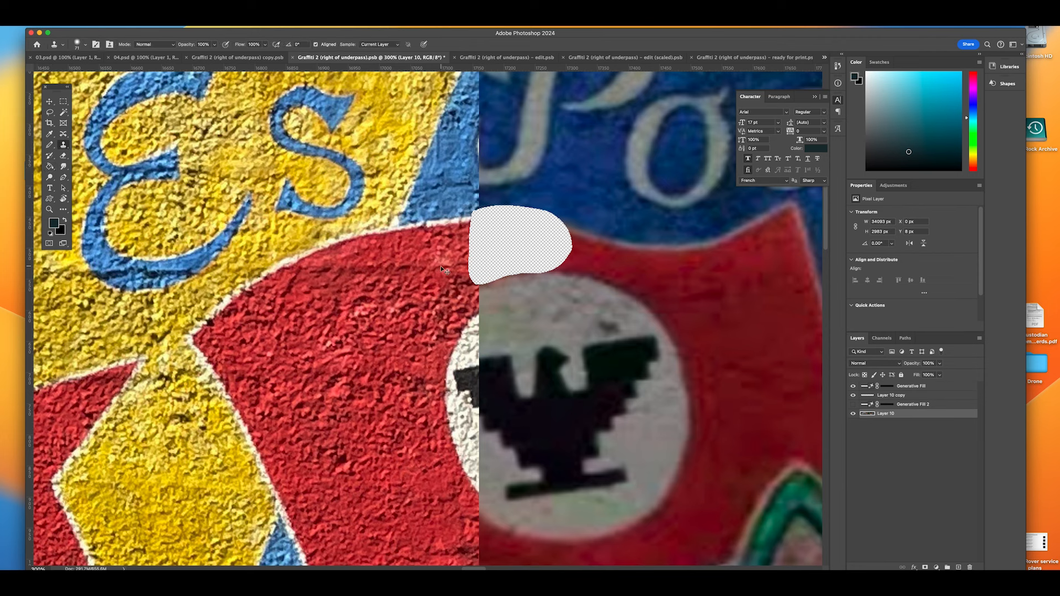
alt+click(420, 258)
click(478, 246)
mouse_move(478, 246)
mouse_down()
mouse_move(501, 246)
mouse_move(471, 264)
mouse_move(481, 273)
mouse_move(513, 260)
mouse_move(517, 248)
mouse_move(497, 245)
mouse_up()
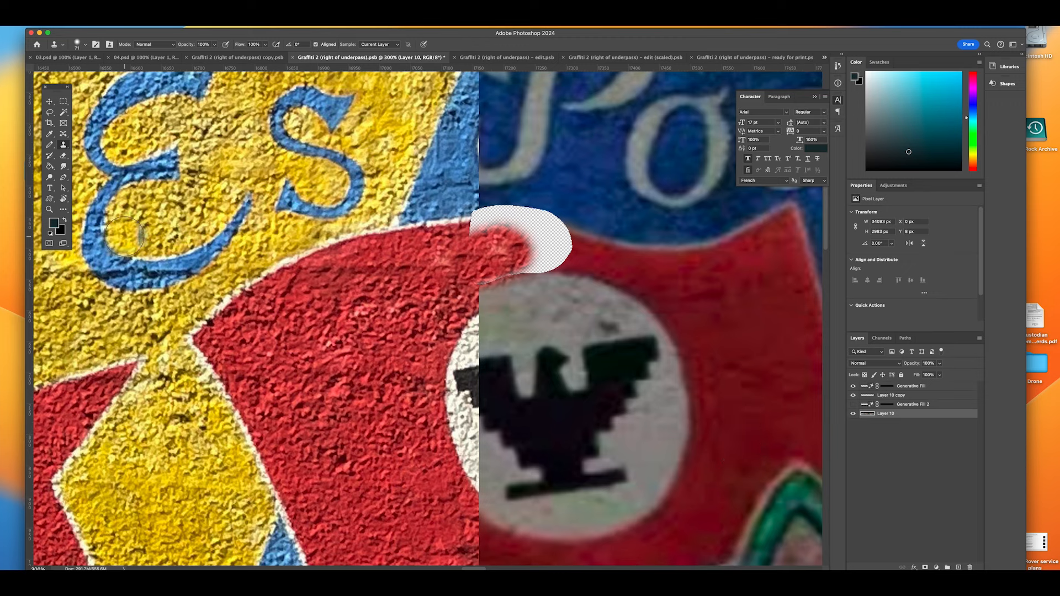
- View the partly cloned flag in context, and examine the same flag in Graffiti 2 (right of underpass) – edit.psb up close
click(49, 209)
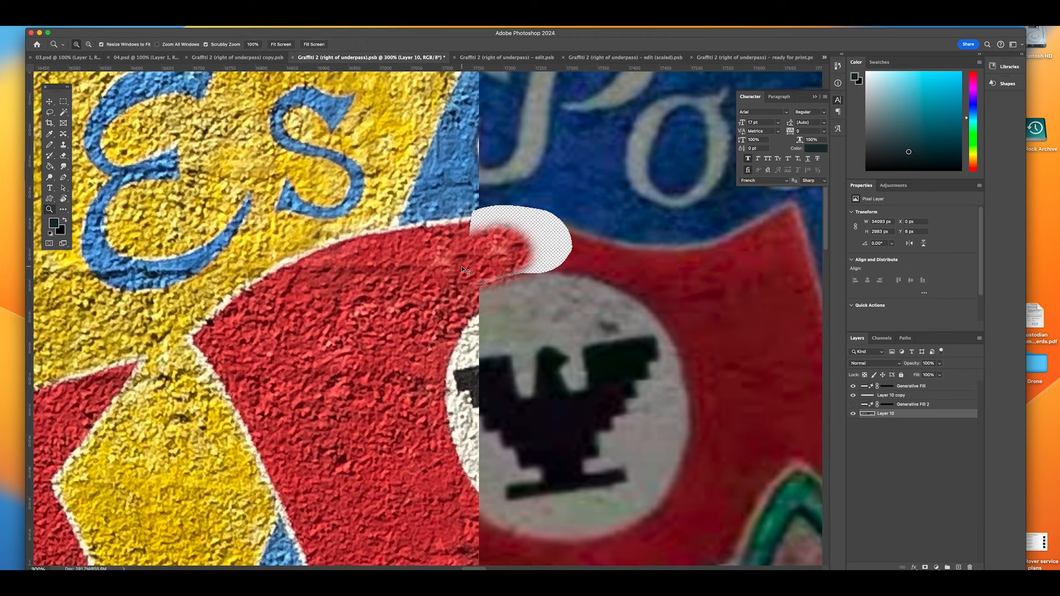
alt+click(462, 269)
alt+click(462, 269)
alt+click(462, 269)
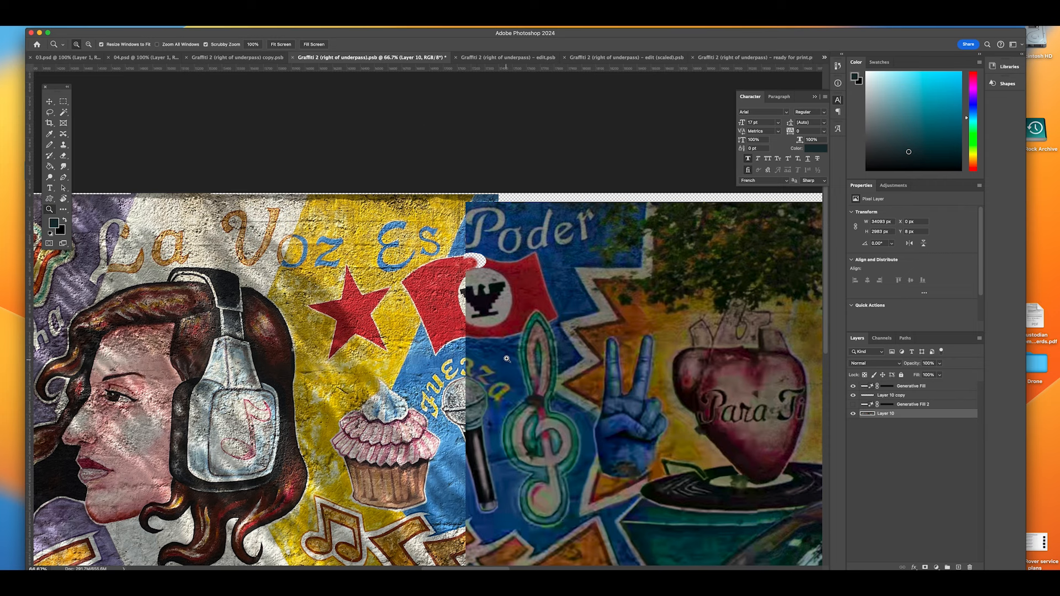
click(511, 57)
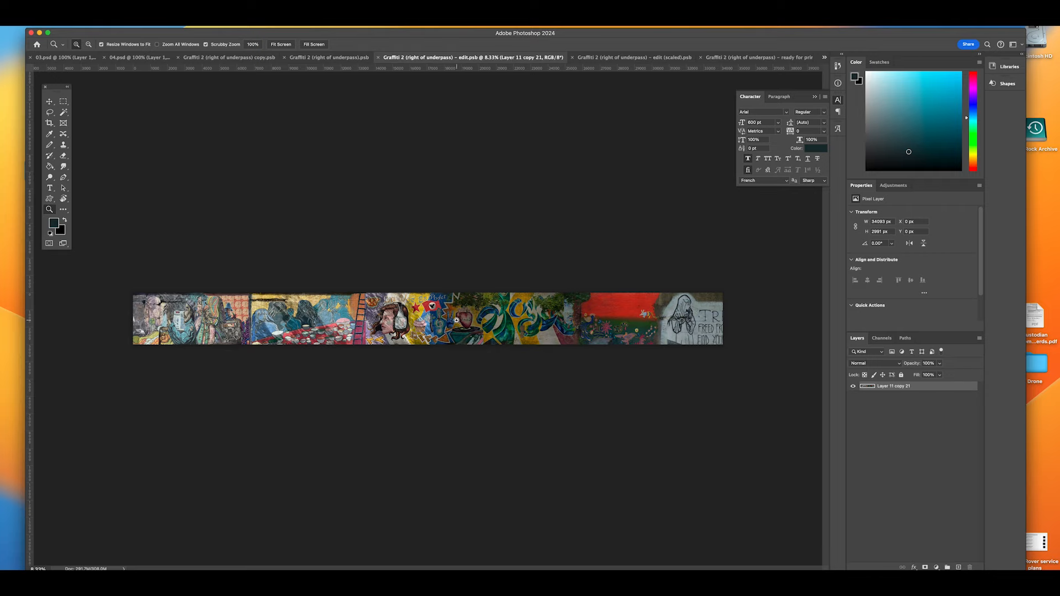
click(433, 315)
click(382, 304)
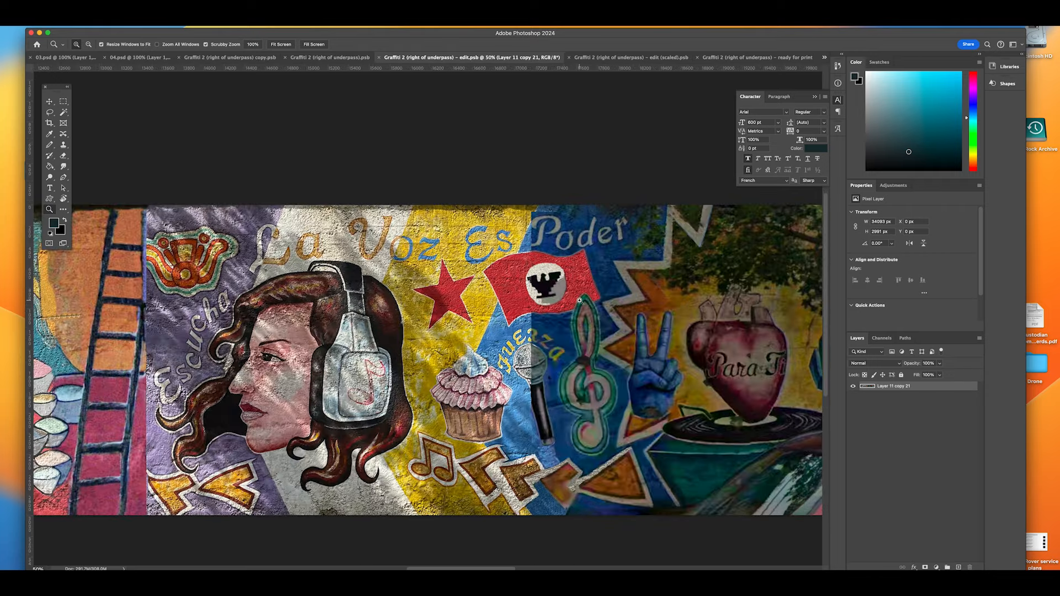
click(579, 300)
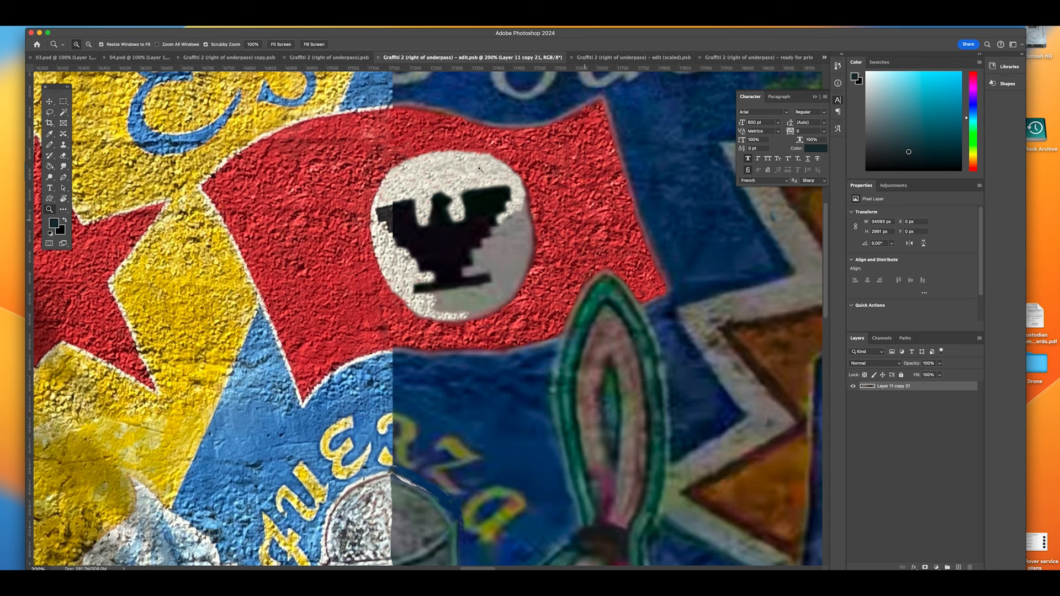
- Examine the join below the flag, around the microphone and the orange arrows with white outlines at the mural's lower edge
alt+click(143, 217)
alt+click(144, 216)
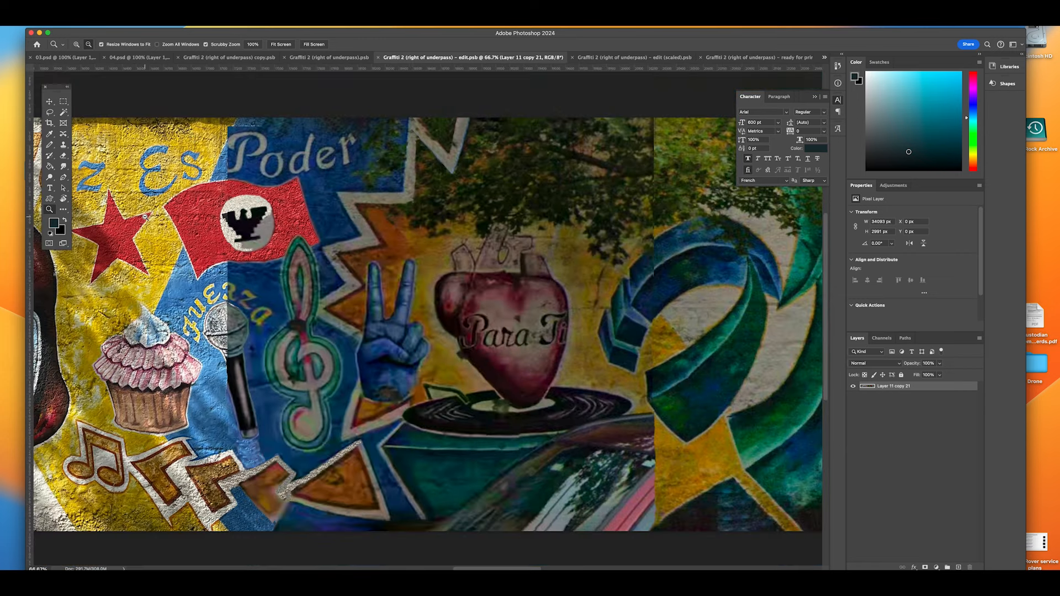
alt+click(145, 216)
drag(195, 390, 225, 386)
scroll(225, 386, down, 5)
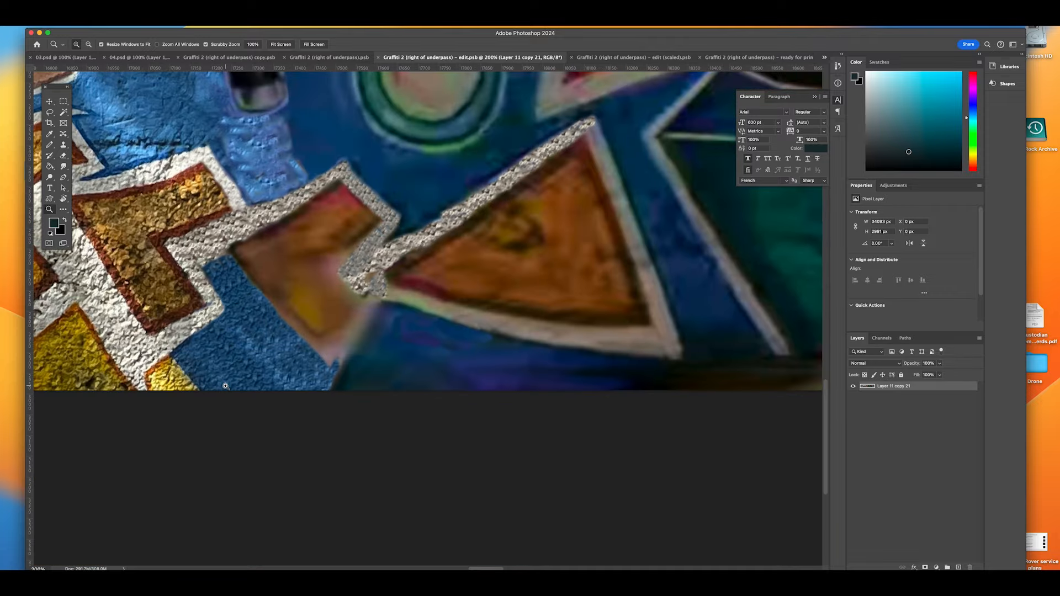
scroll(164, 215, up, 5)
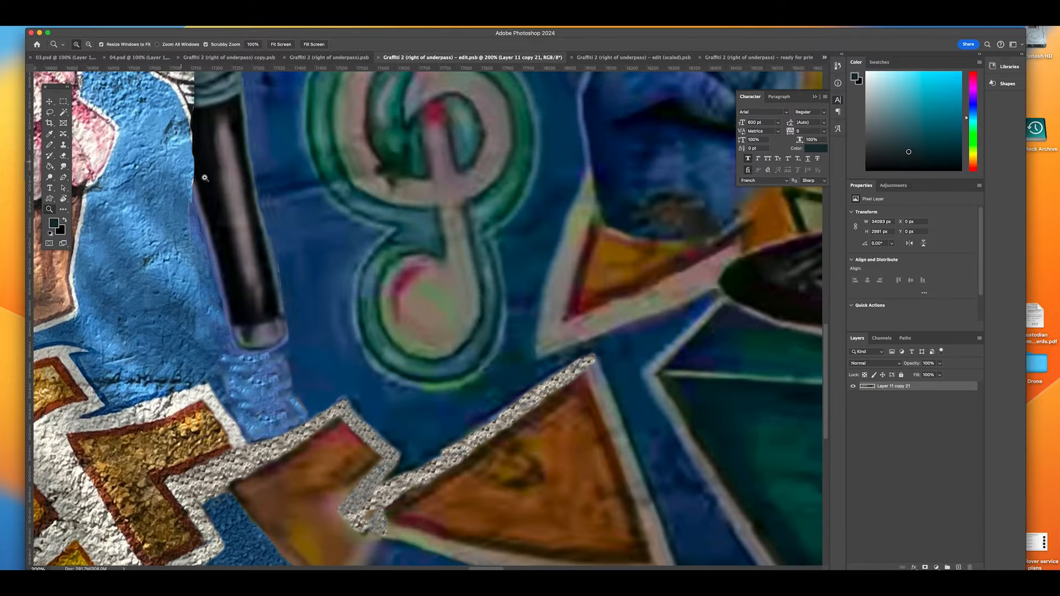
scroll(174, 340, down, 5)
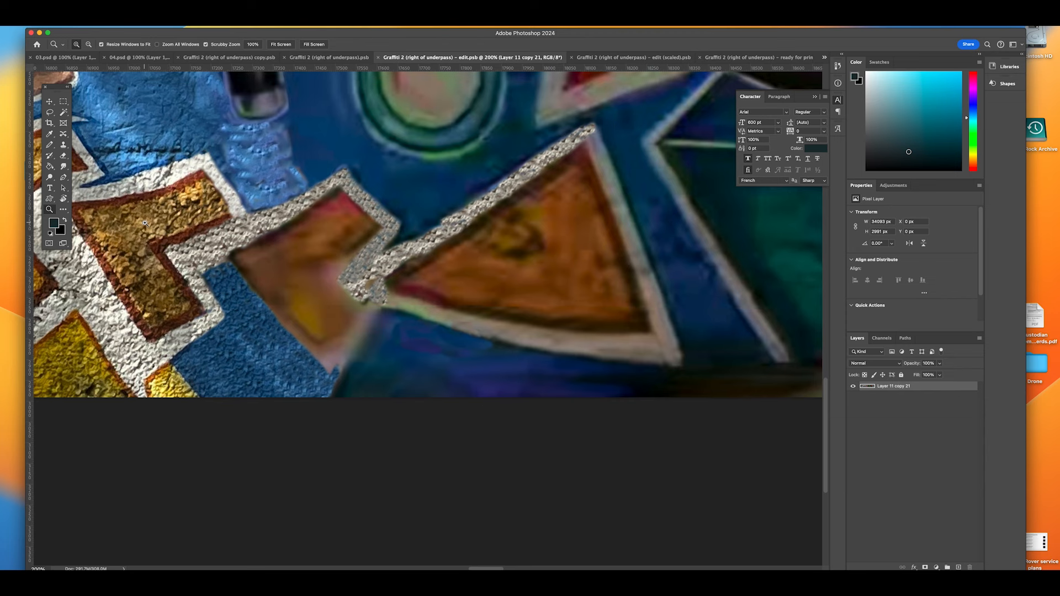
scroll(274, 229, down, 1)
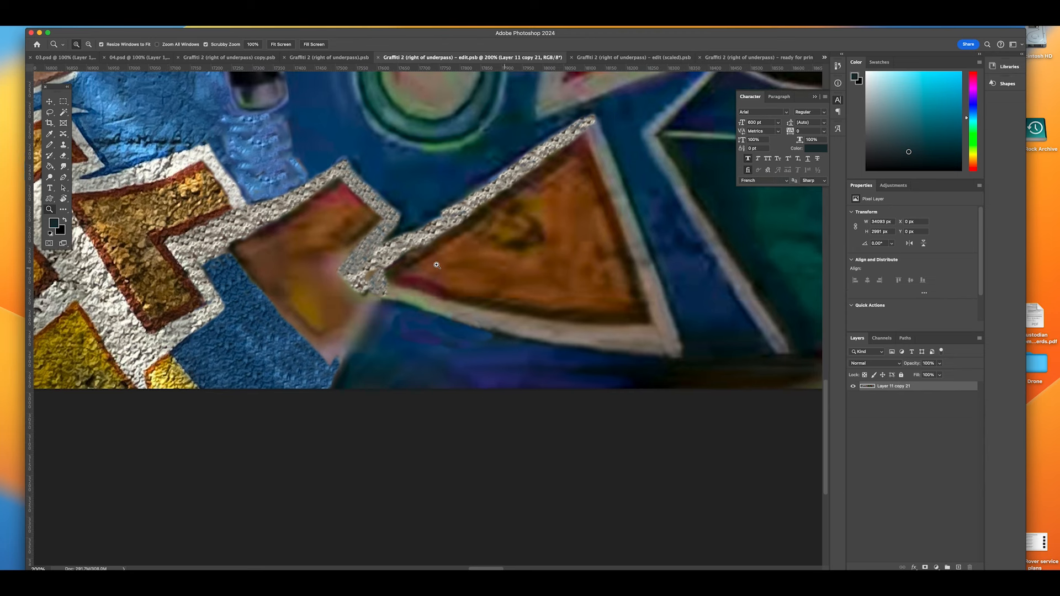
scroll(305, 258, up, 2)
- Examine the joins and edges of the neighbouring murals, from the boombox and the women at the table to the ladder
alt+click(230, 282)
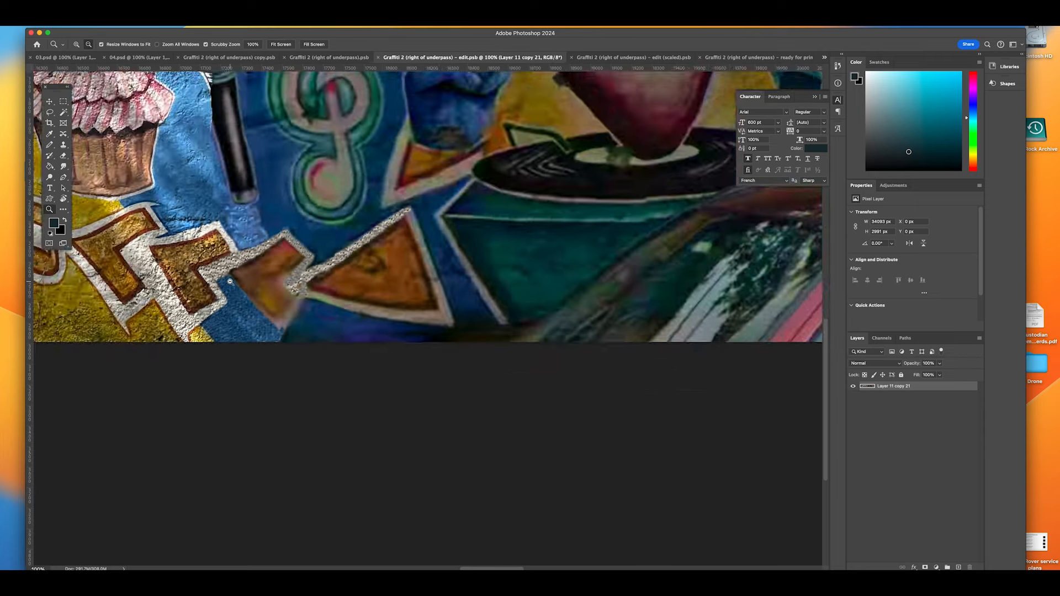
alt+click(230, 281)
alt+click(230, 282)
alt+click(231, 281)
scroll(227, 276, left, 12)
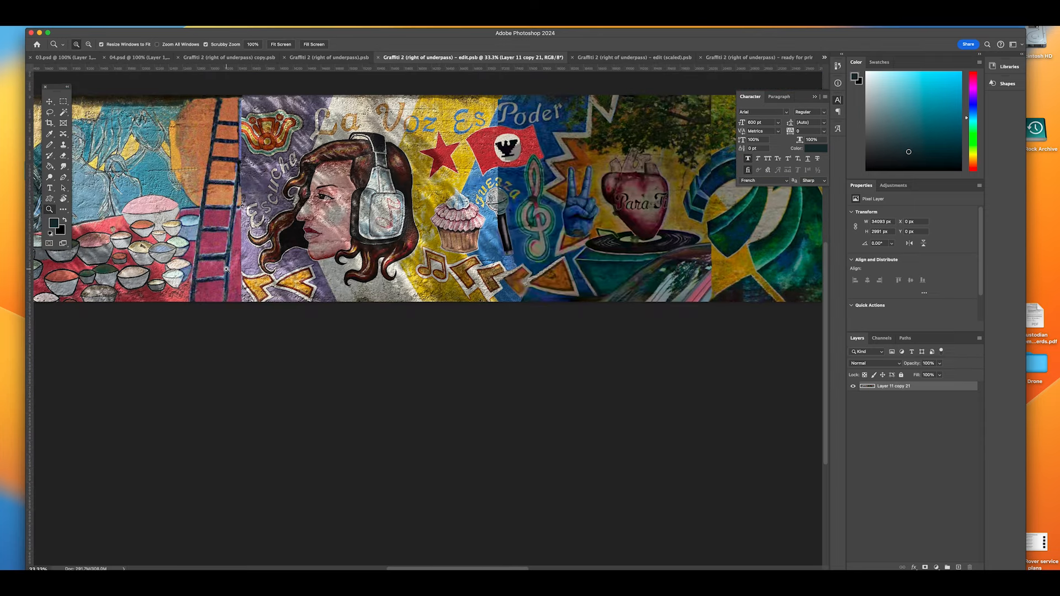
scroll(223, 269, left, 10)
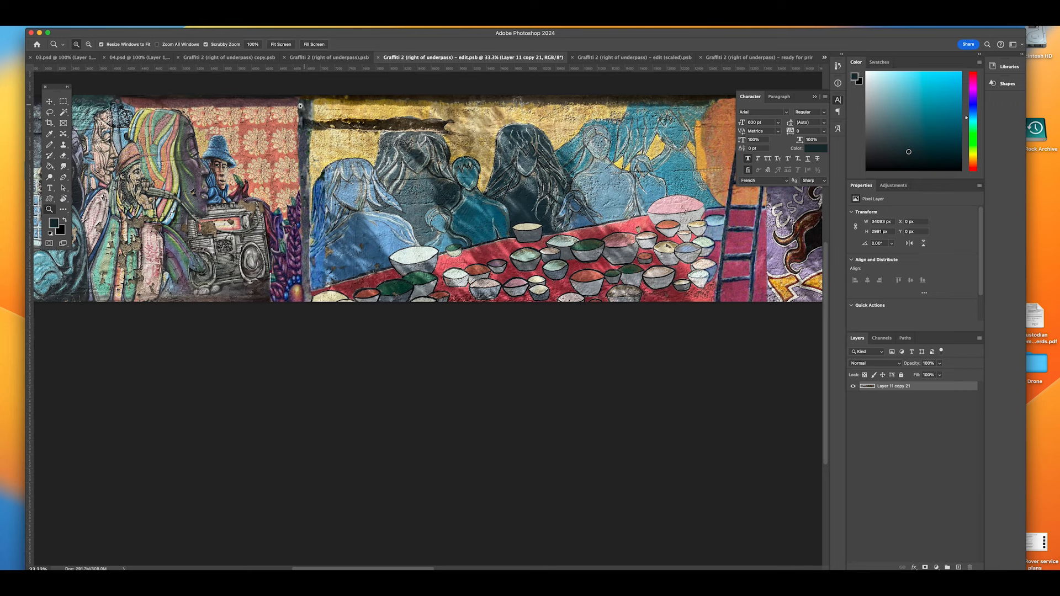
click(284, 186)
click(285, 185)
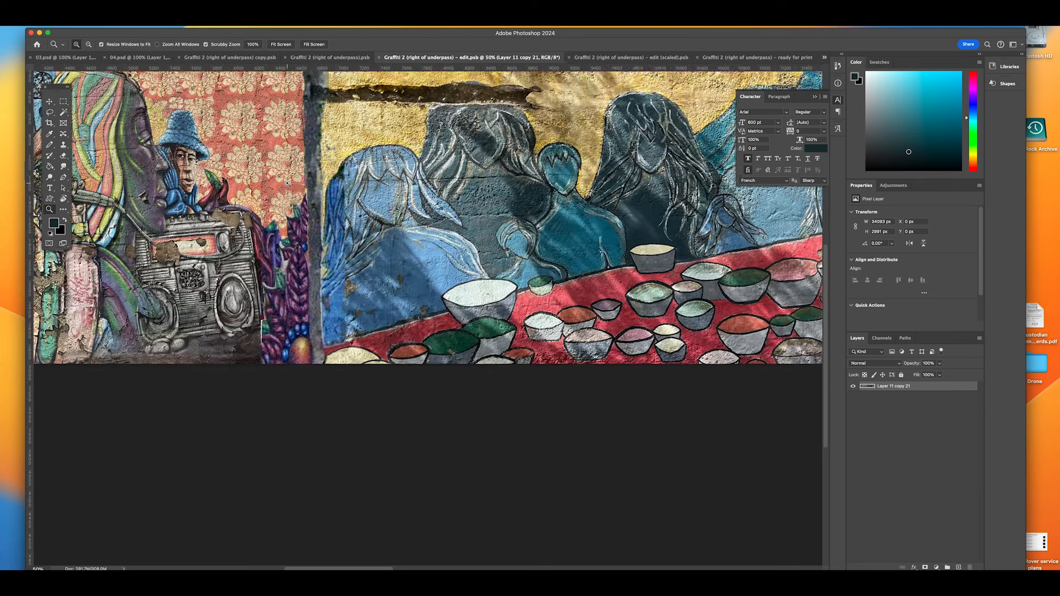
scroll(287, 183, up, 4)
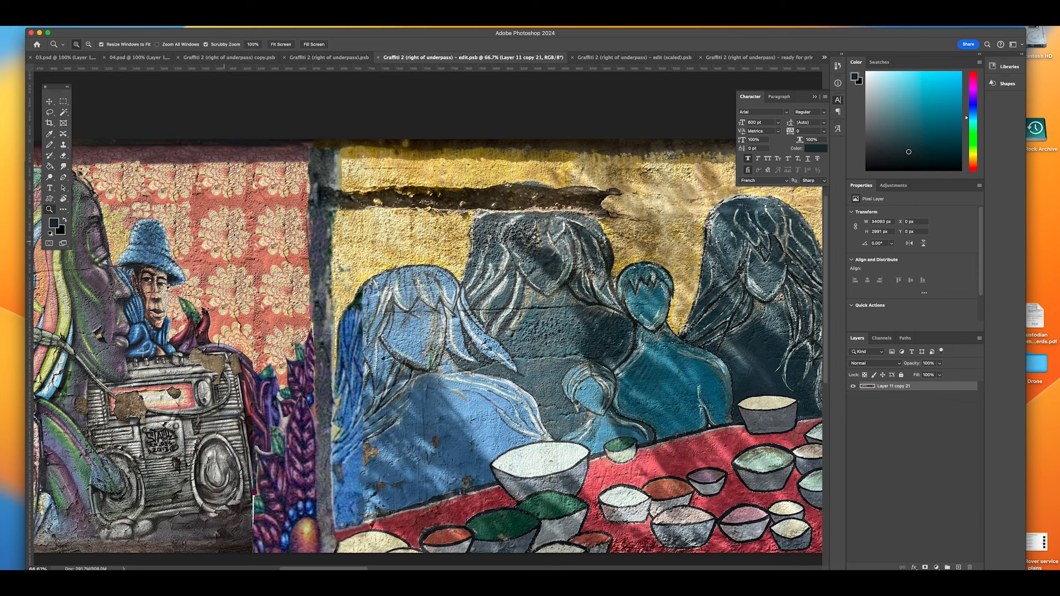
scroll(282, 343, down, 5)
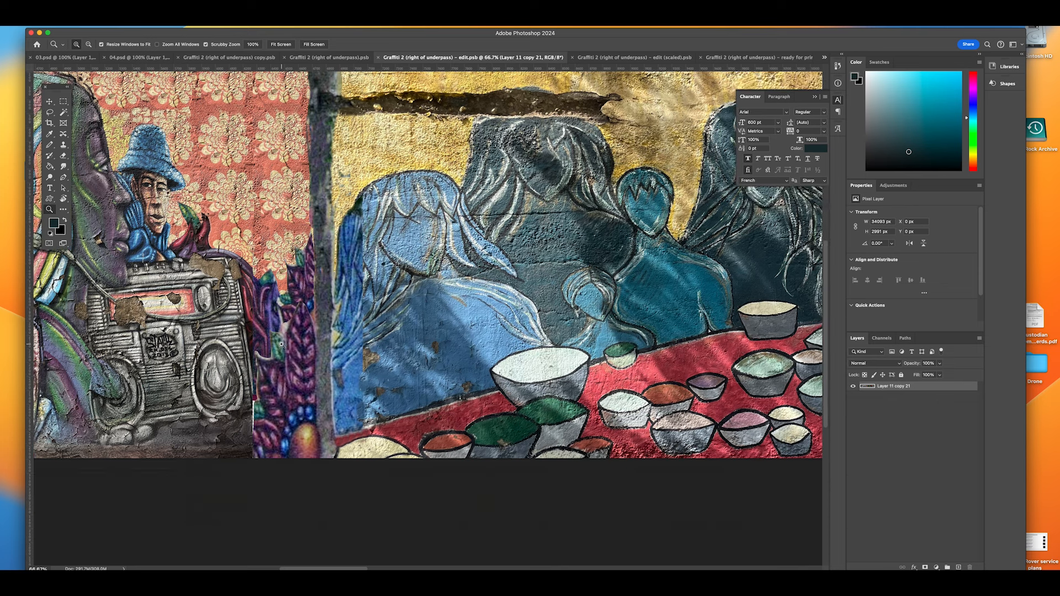
scroll(319, 365, up, 3)
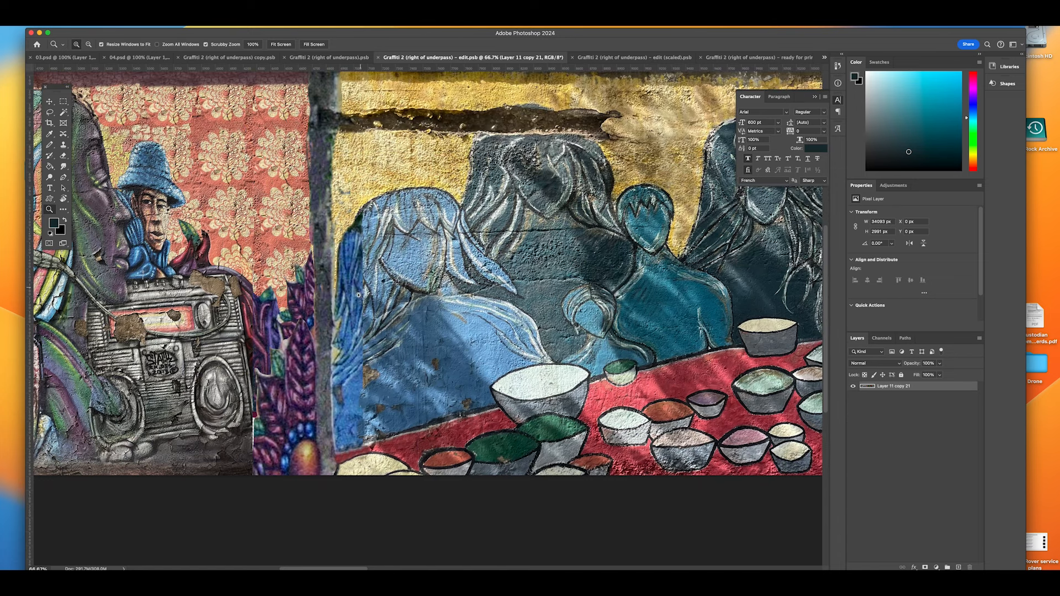
scroll(495, 314, right, 10)
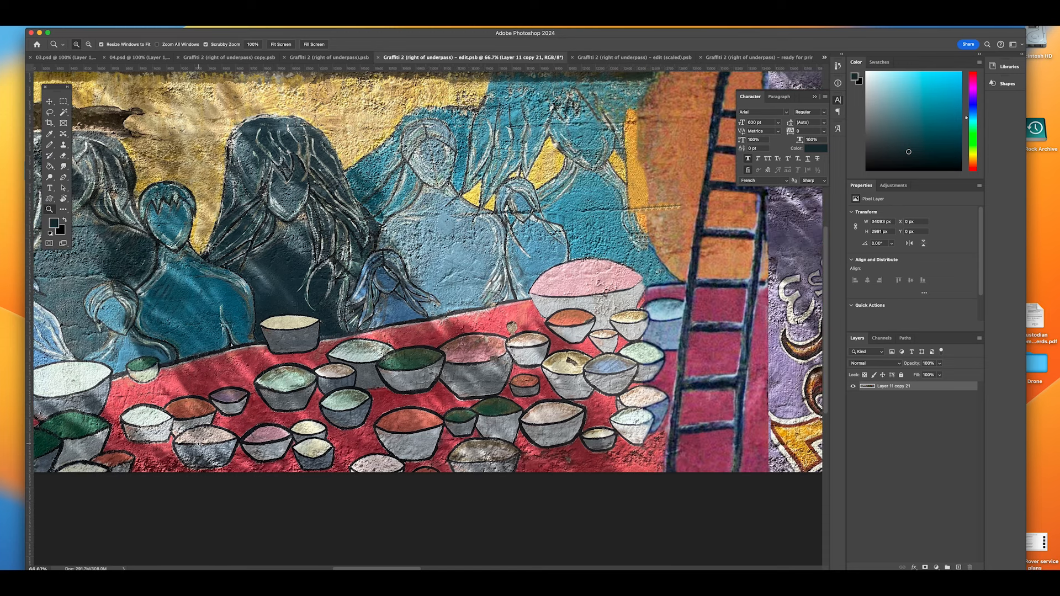
scroll(583, 376, up, 4)
scroll(582, 376, right, 6)
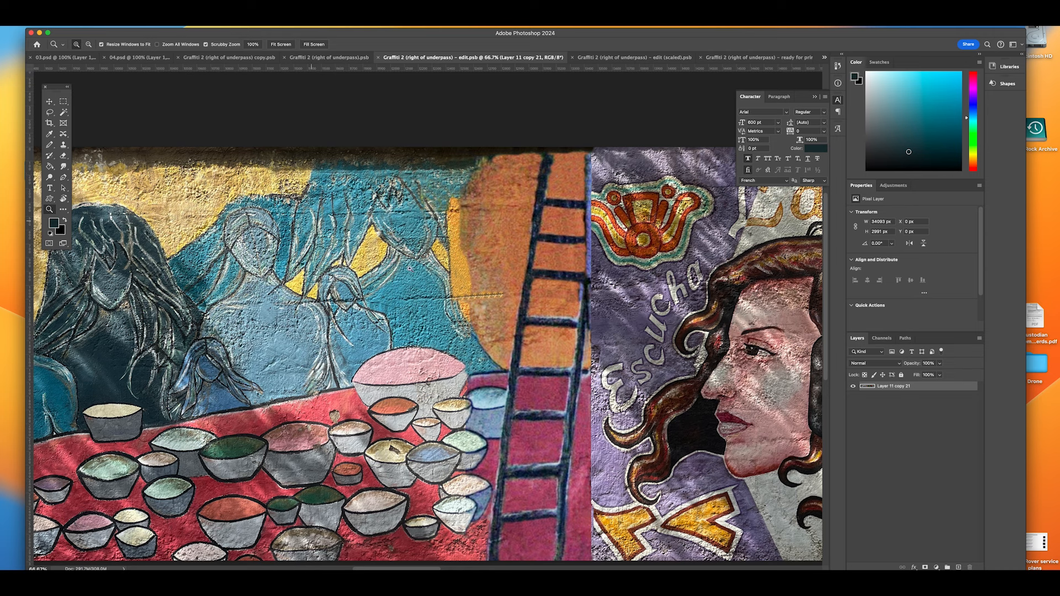
- Examine the start of the mural strip, from the women at the table back to the wall mural with the keypad figure
alt+click(478, 276)
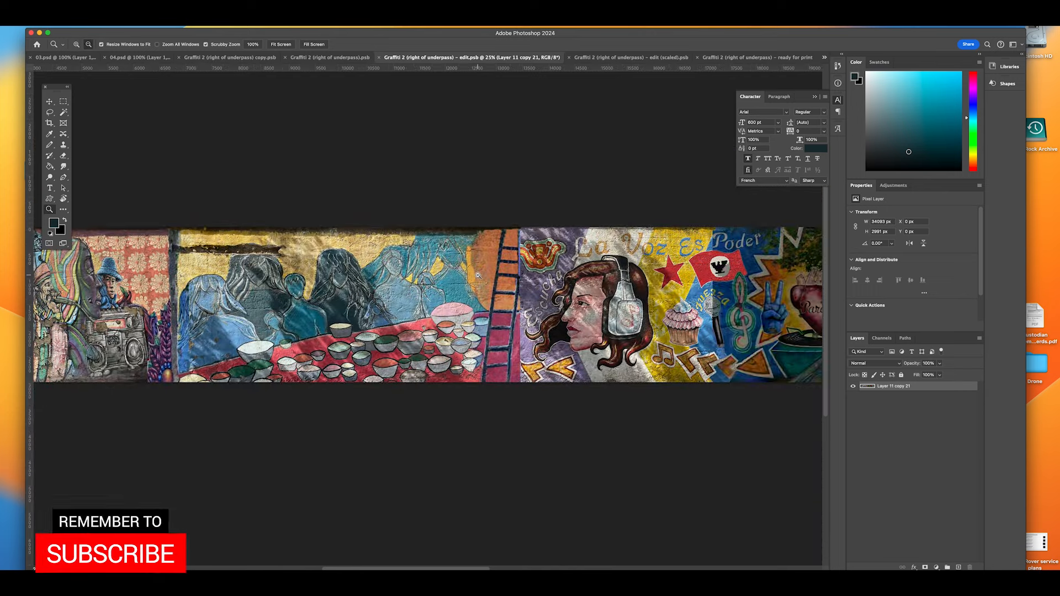
alt+click(478, 276)
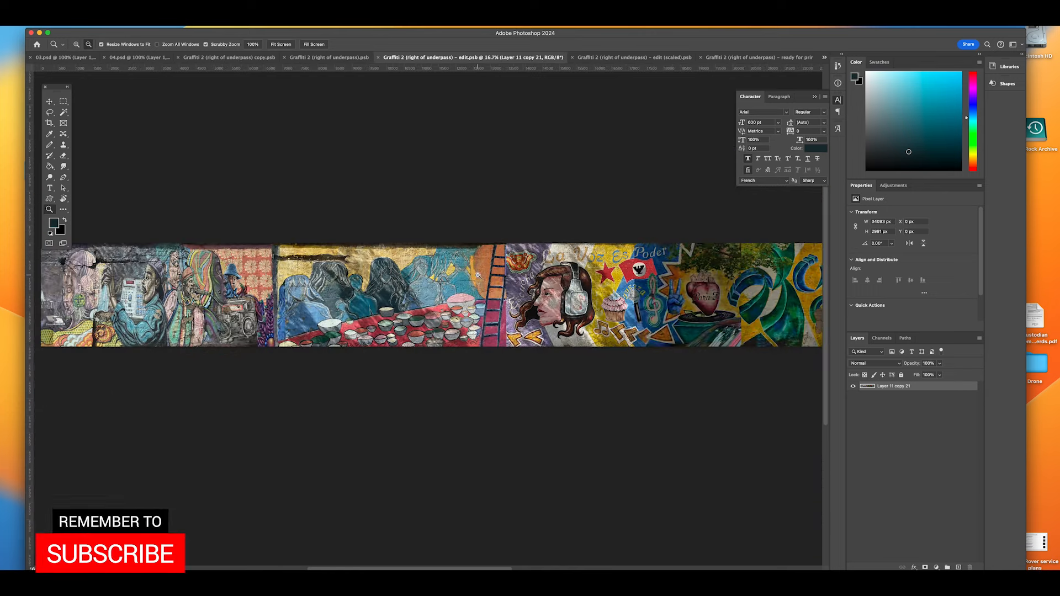
scroll(478, 276, left, 3)
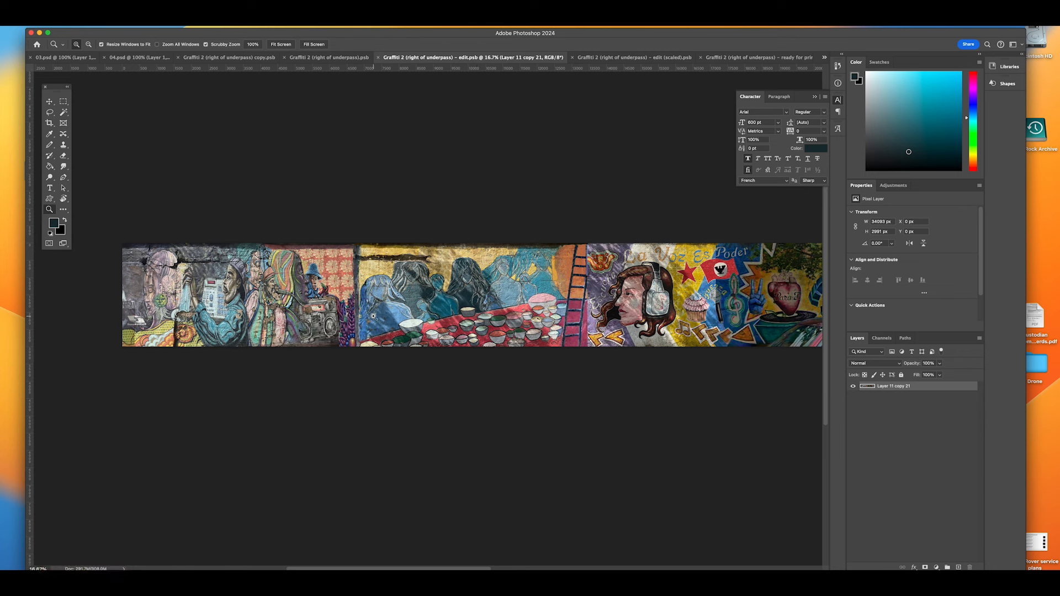
click(261, 291)
scroll(237, 288, left, 3)
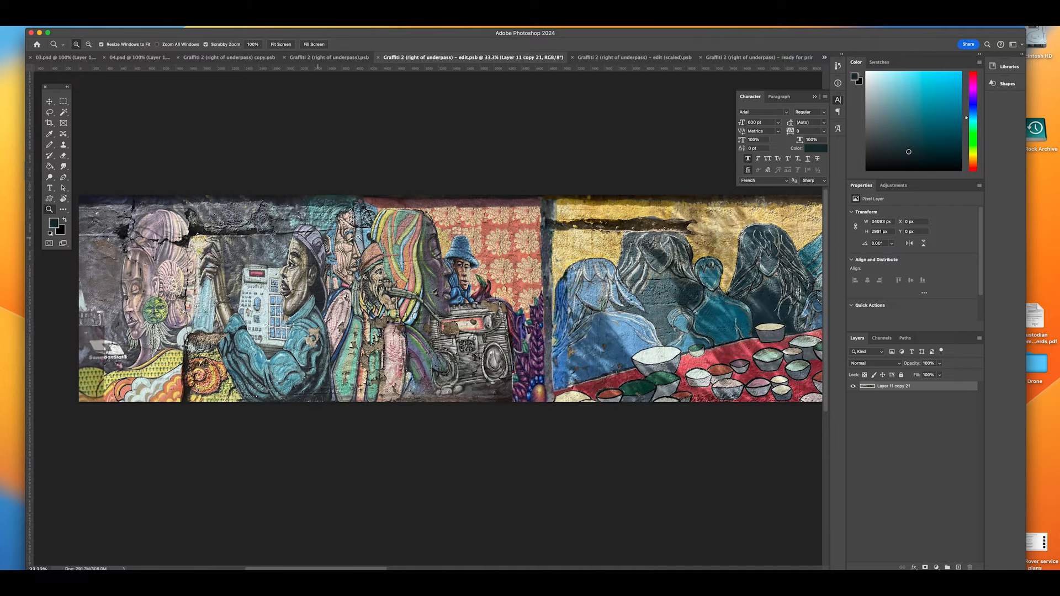
scroll(364, 265, down, 2)
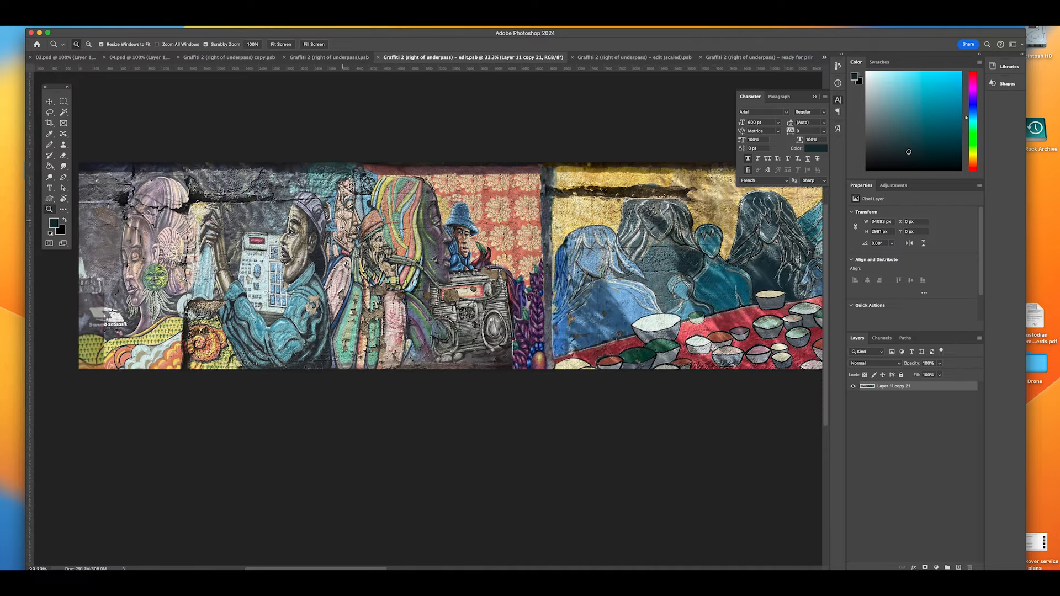
scroll(356, 273, up, 3)
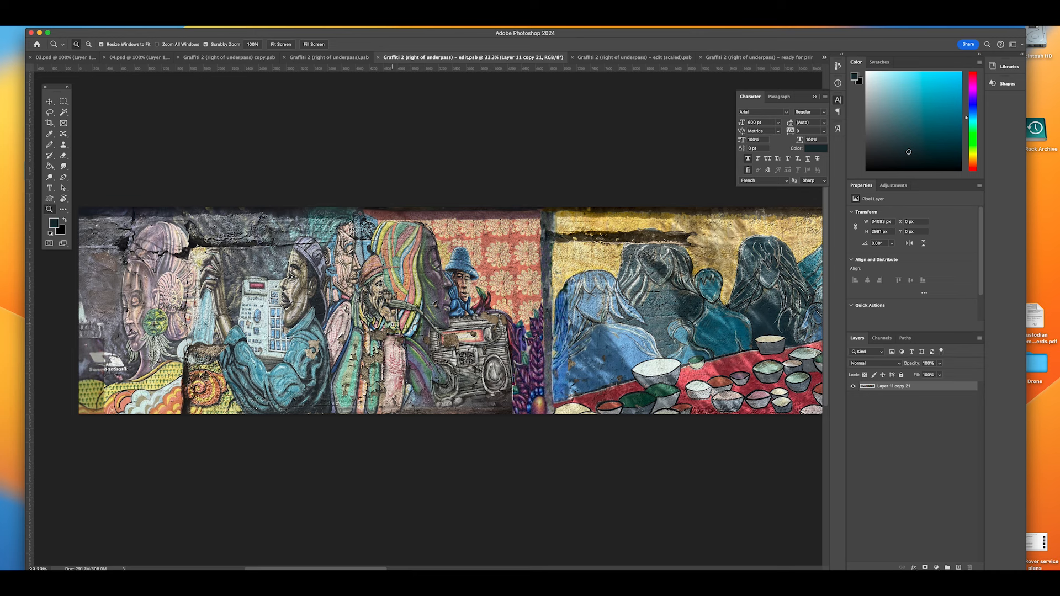
scroll(392, 325, left, 5)
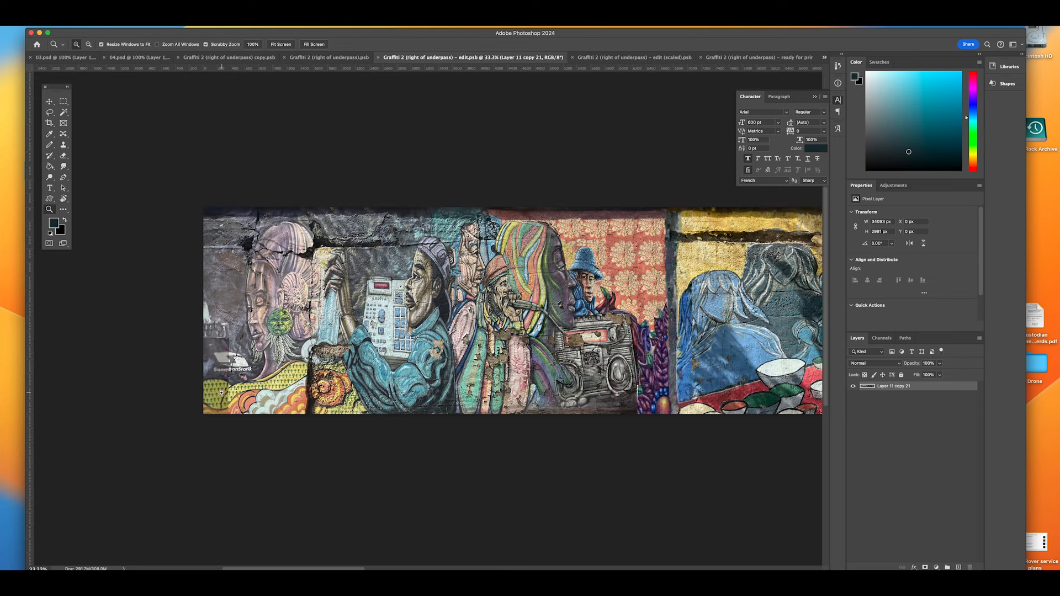
click(215, 390)
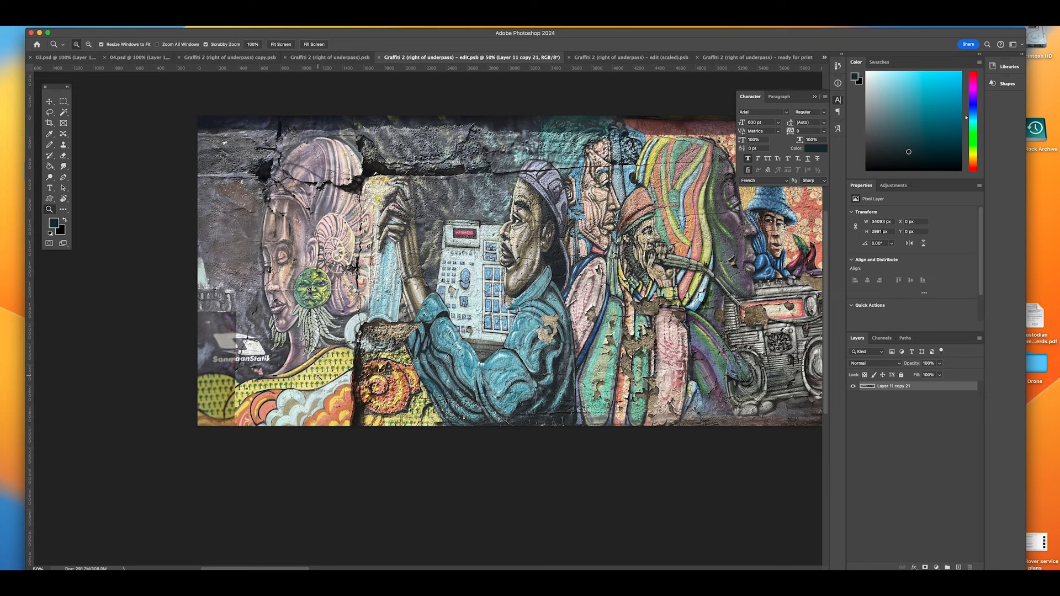
- Inspect the full mural strip at 50% zoom, from the keypad figure past the red wall to the veiled figure beside the black lettering
scroll(386, 363, right, 5)
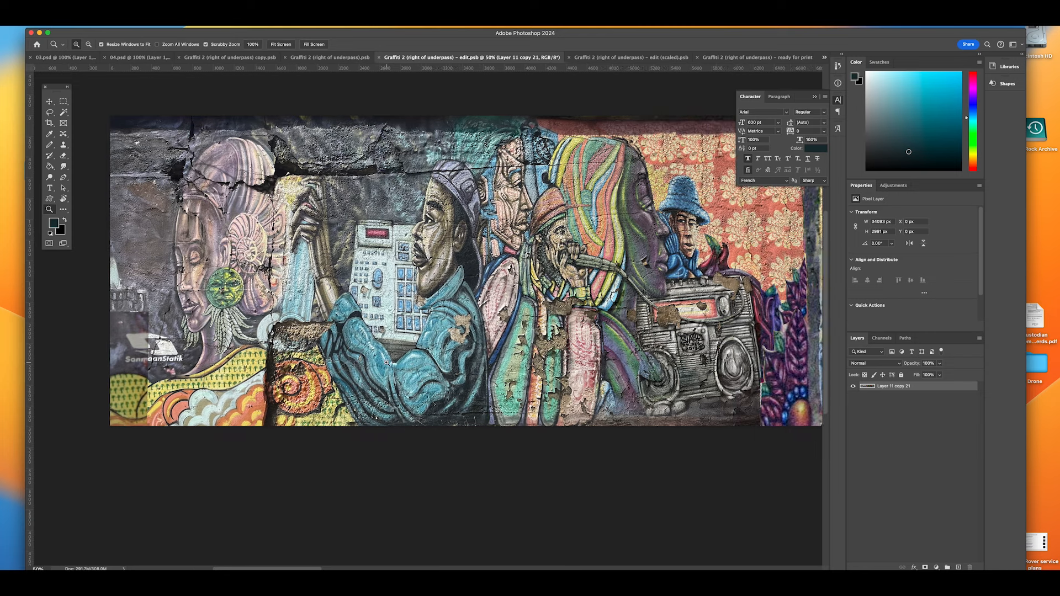
scroll(358, 363, right, 20)
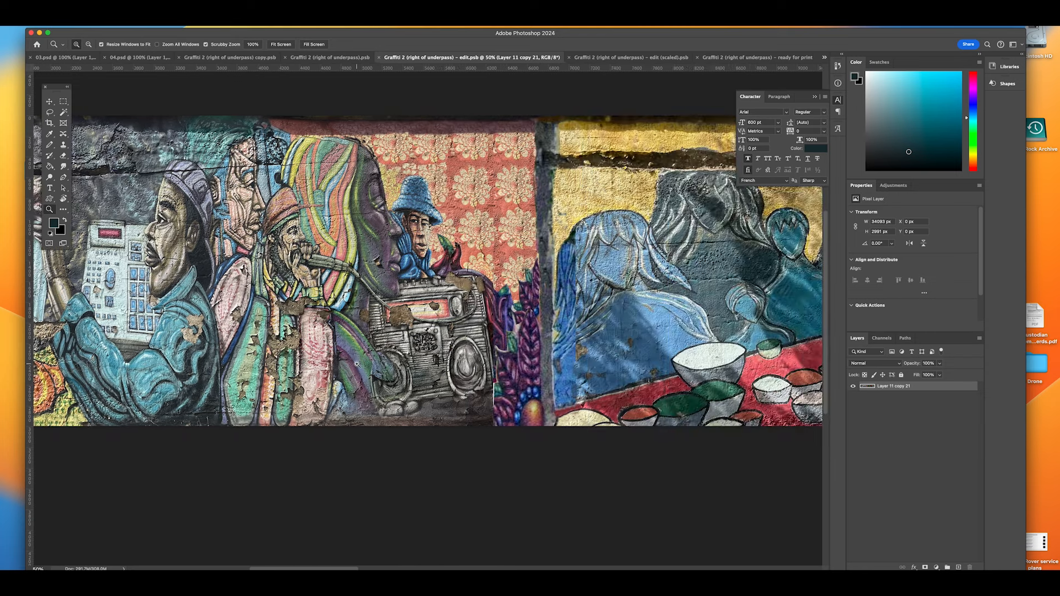
scroll(357, 363, right, 20)
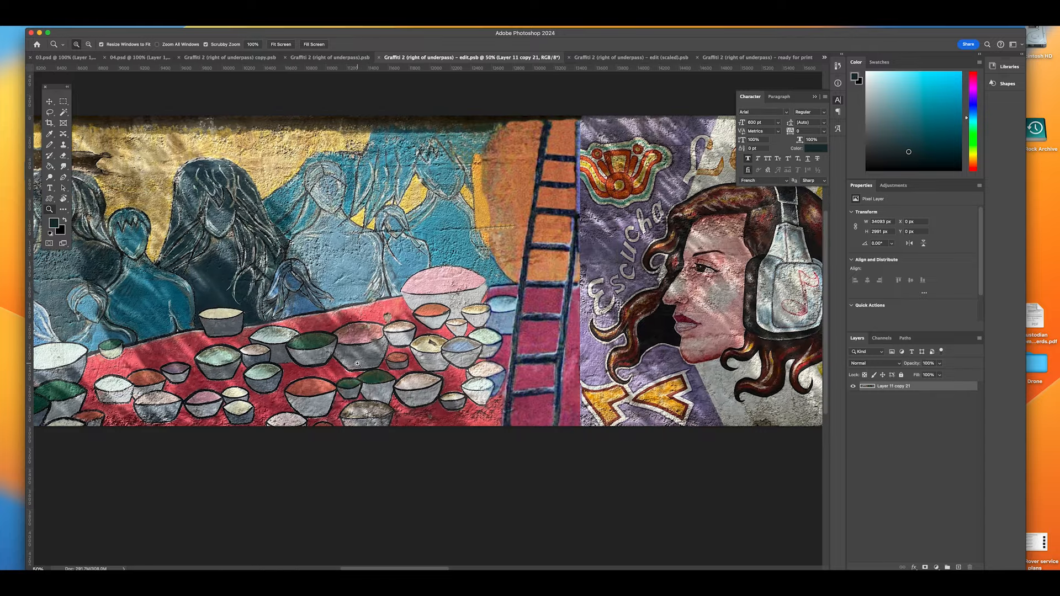
scroll(357, 363, right, 20)
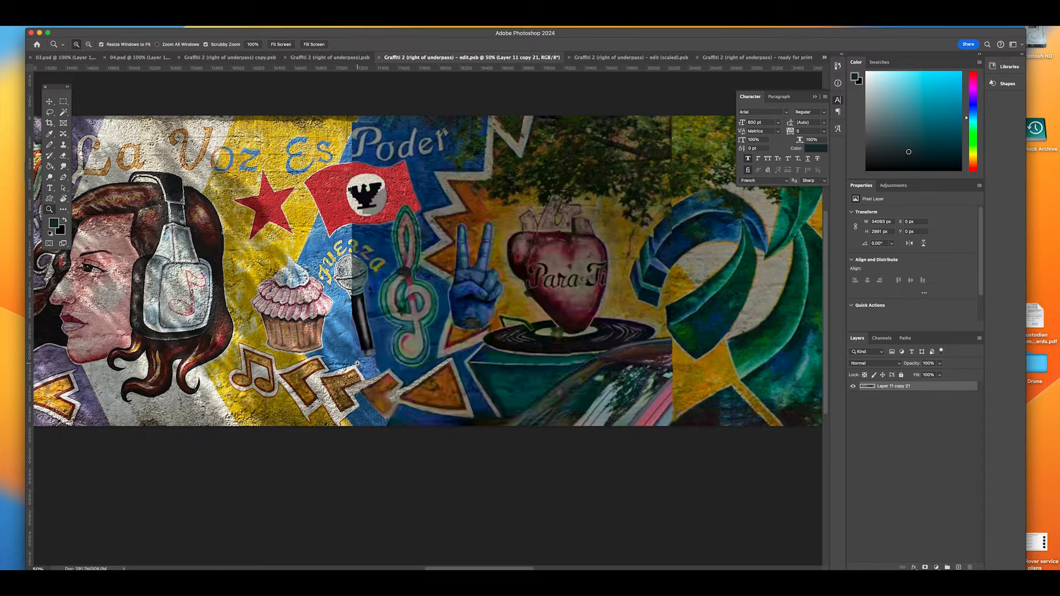
scroll(357, 364, right, 20)
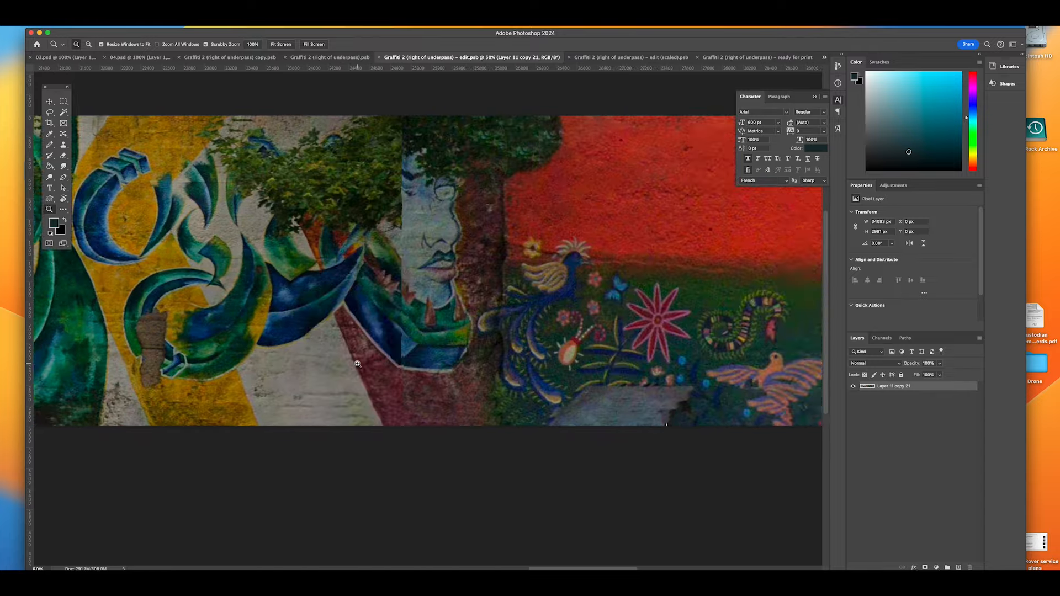
scroll(357, 364, right, 5)
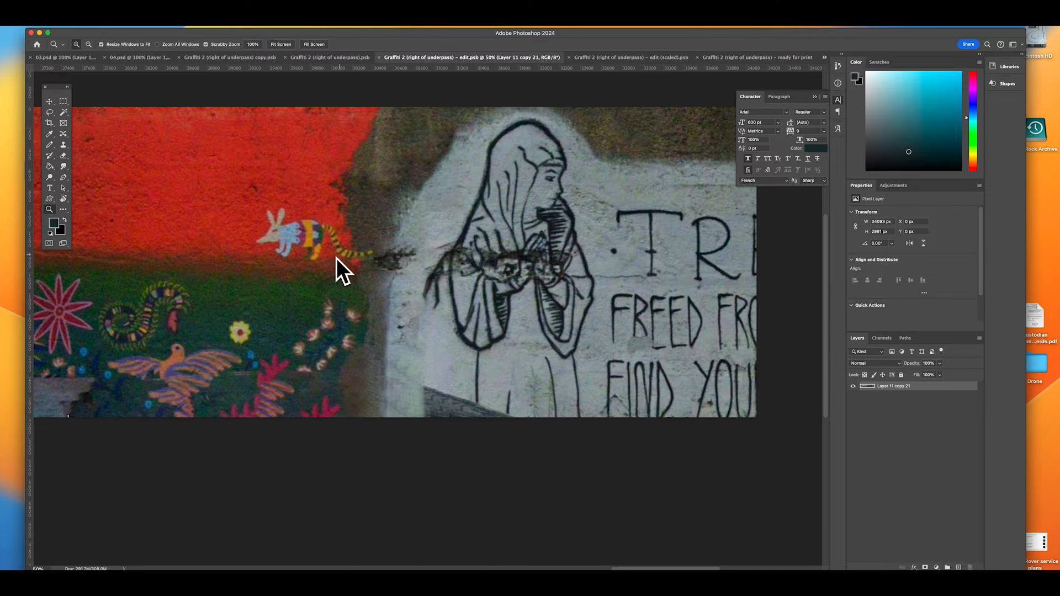
scroll(252, 269, left, 10)
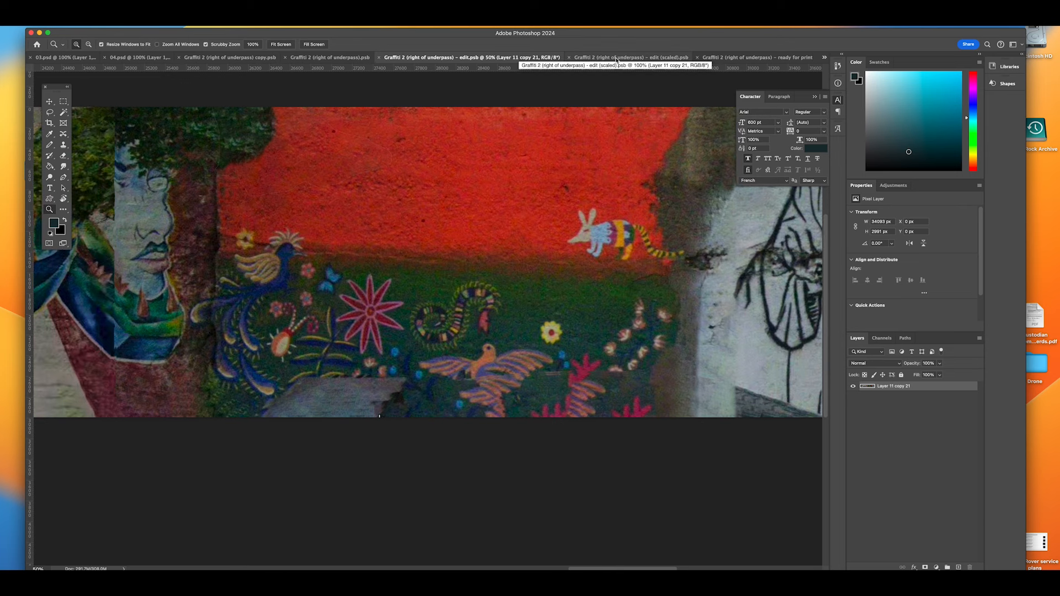
- View the strip's second half in overview and examine the woman with headphones and the Escucha lettering at 100% zoom
alt+click(201, 260)
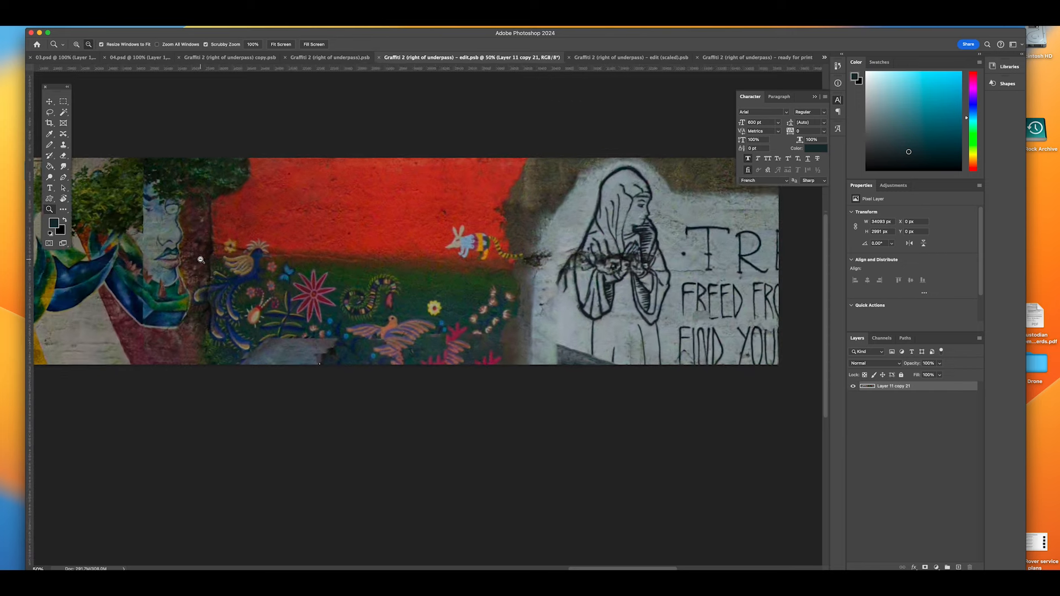
alt+click(200, 259)
alt+click(200, 259)
scroll(204, 260, left, 5)
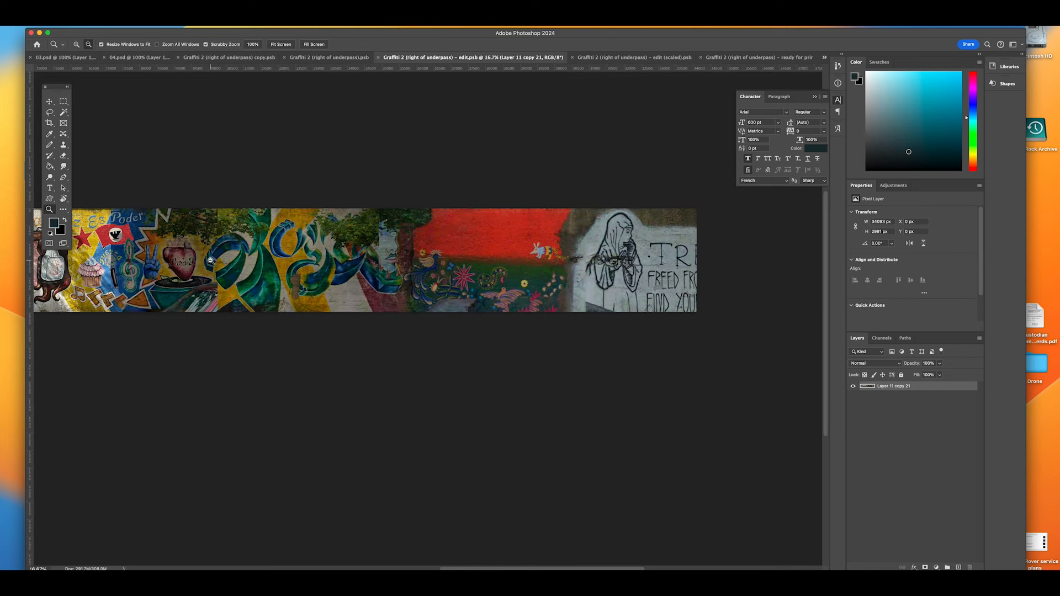
alt+click(211, 260)
scroll(204, 263, left, 5)
drag(178, 266, 178, 266)
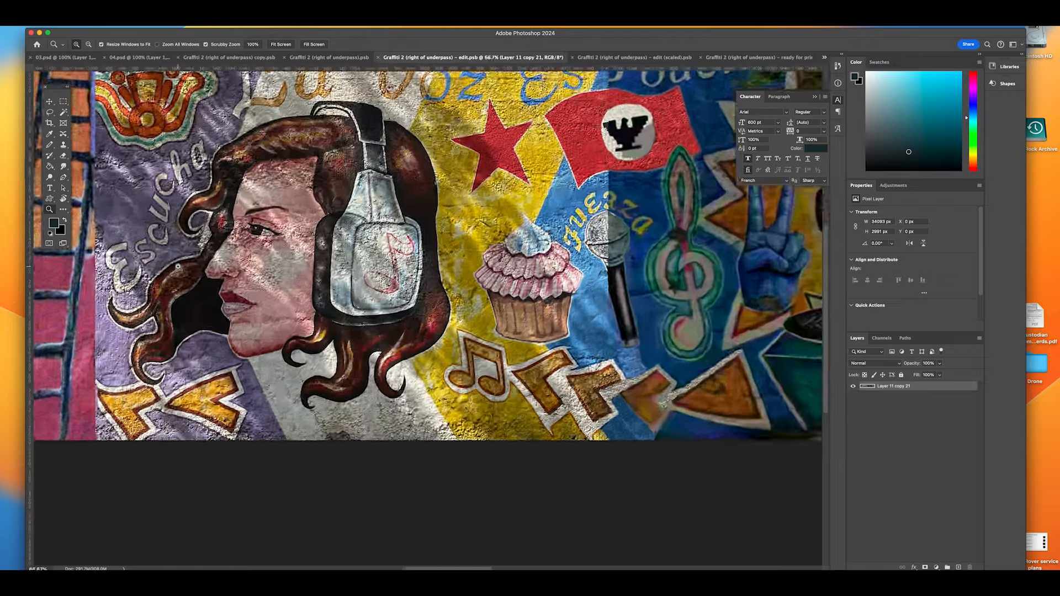
click(178, 266)
scroll(179, 266, up, 5)
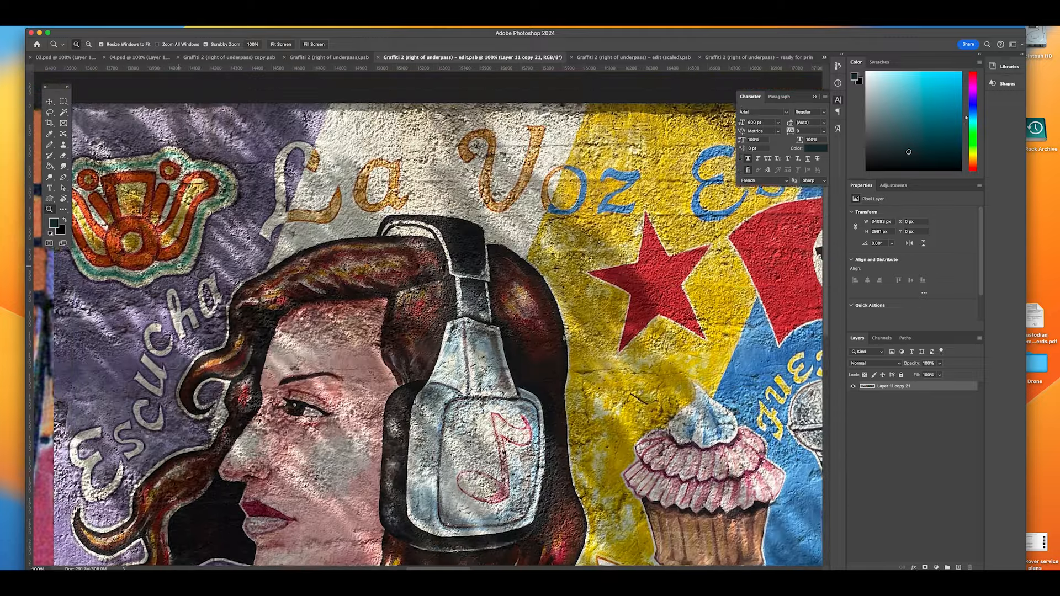
scroll(178, 266, down, 5)
scroll(179, 266, up, 4)
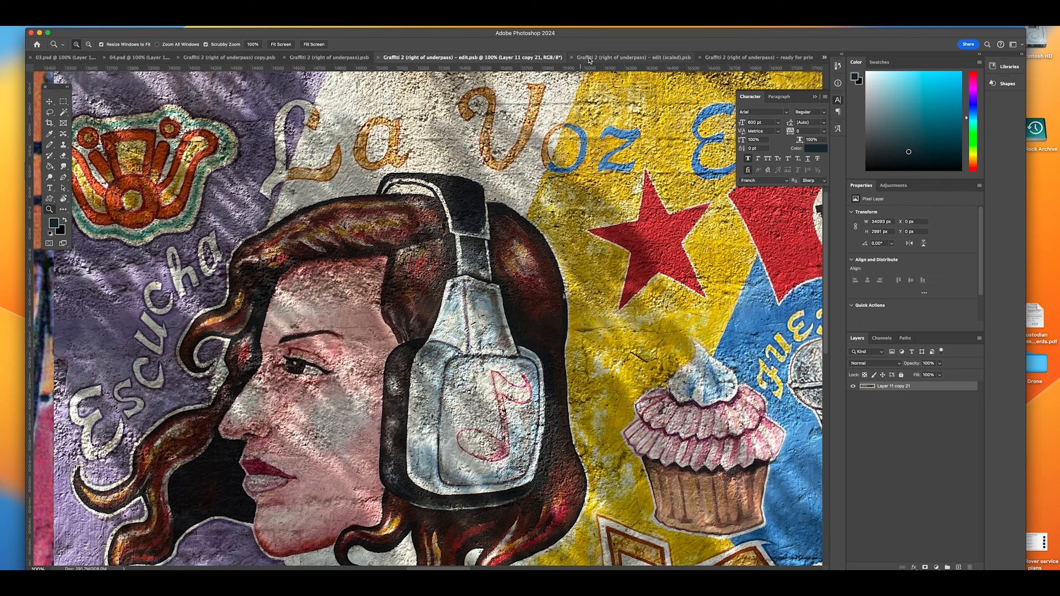
- Switch to Graffiti 2 (right of underpass) – edit (scaled).psb and view the scaled-down mural strip at 100%
click(605, 58)
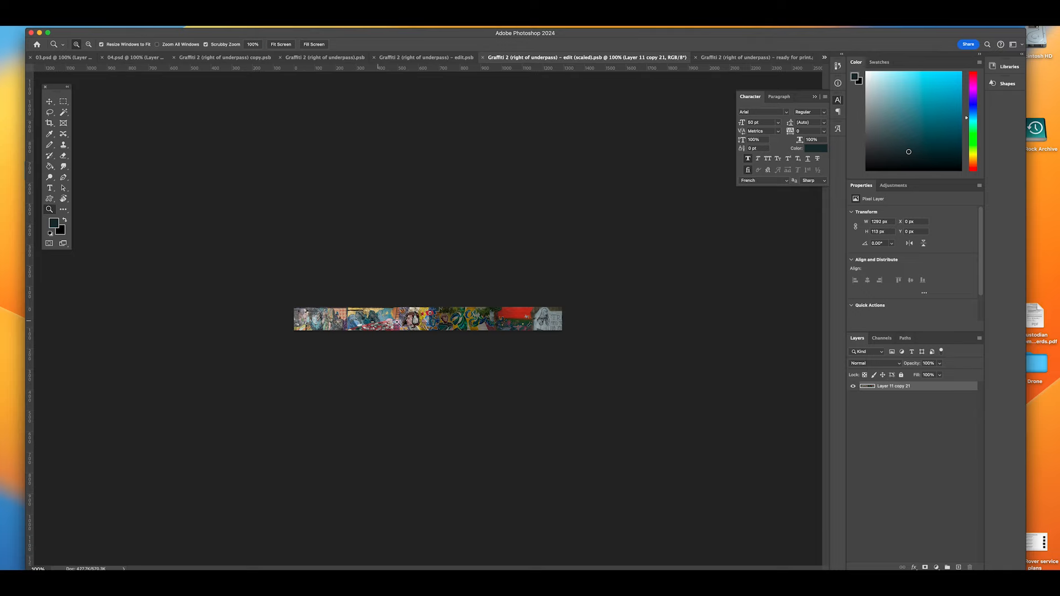
drag(318, 322, 324, 323)
alt+click(324, 322)
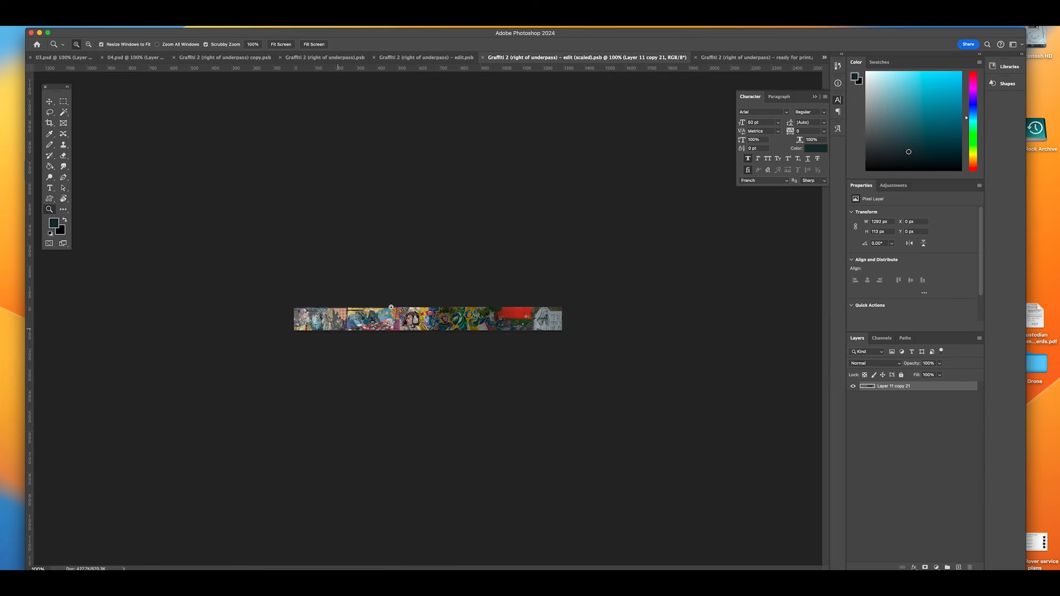
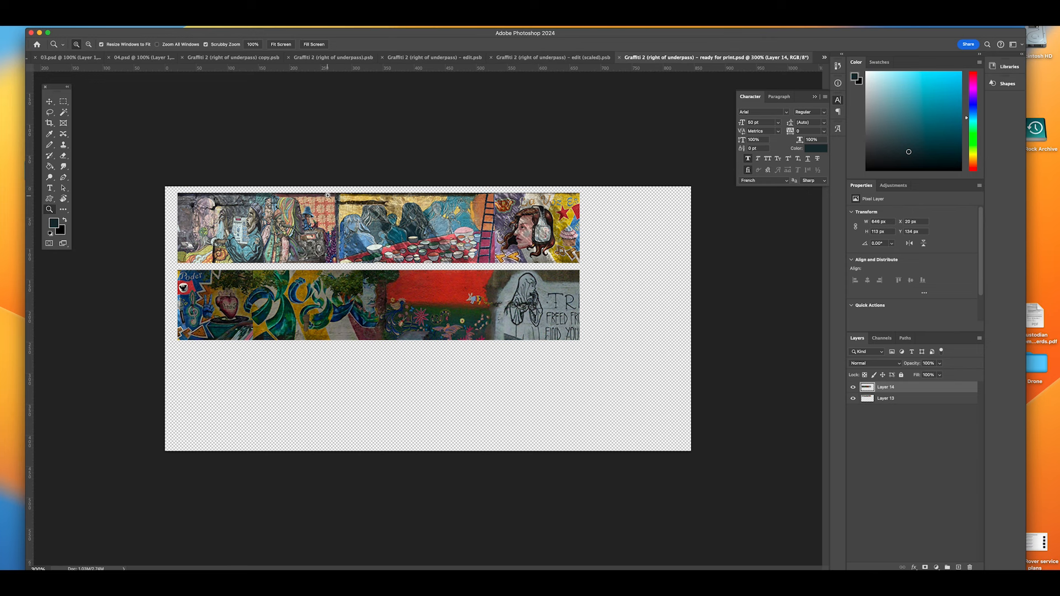
- Select the first mural of the upper strip on Layer 13, about 262 px wide, then cut and paste it onto its own layer
click(49, 101)
click(298, 216)
click(49, 210)
click(233, 223)
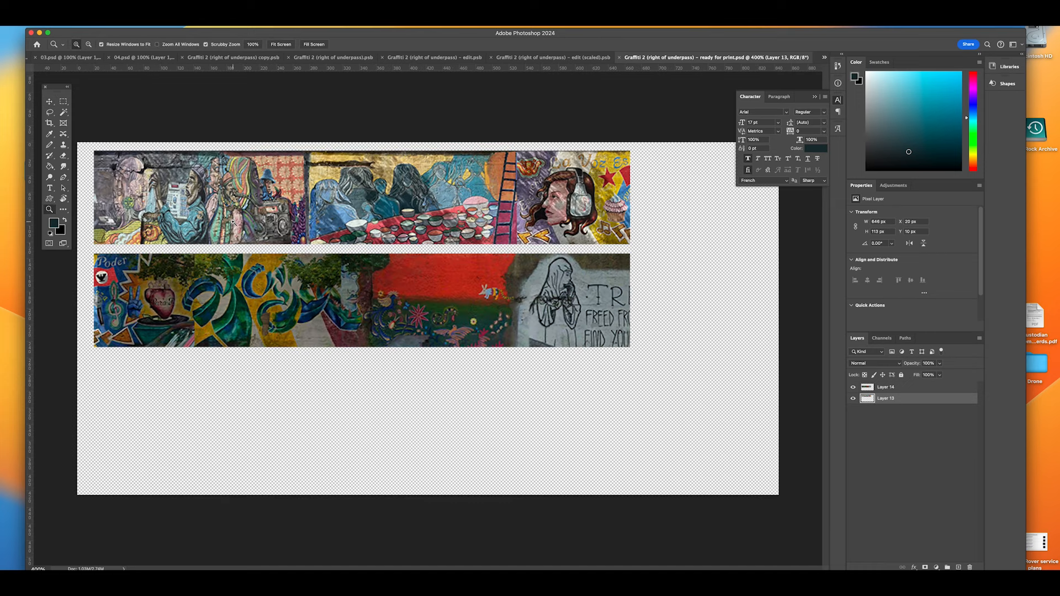
click(185, 199)
click(183, 198)
scroll(206, 214, left, 5)
click(63, 102)
drag(172, 127, 497, 272)
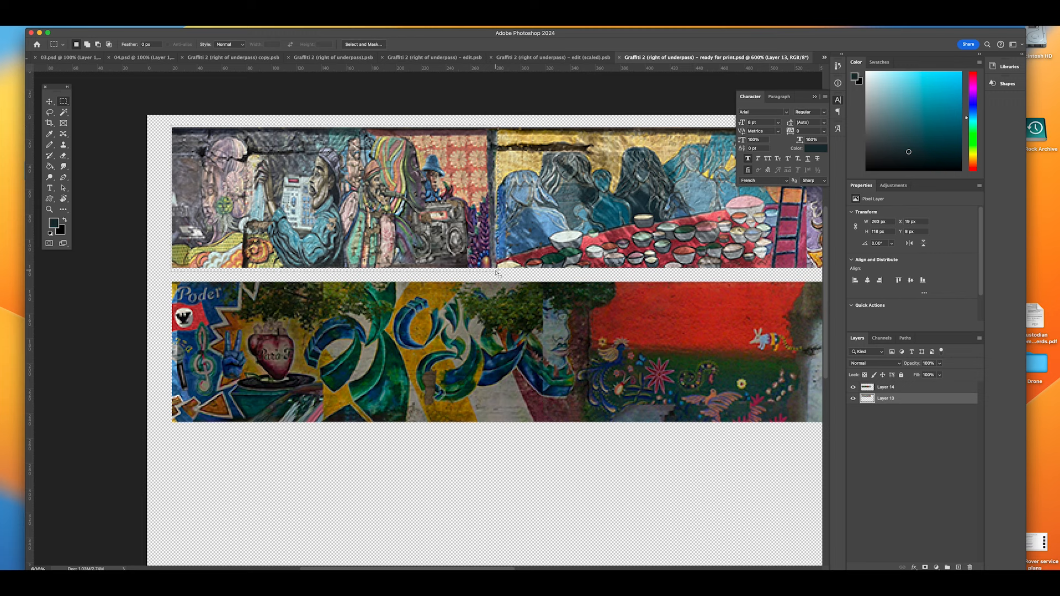
key(ctrl+x)
key(ctrl+v)
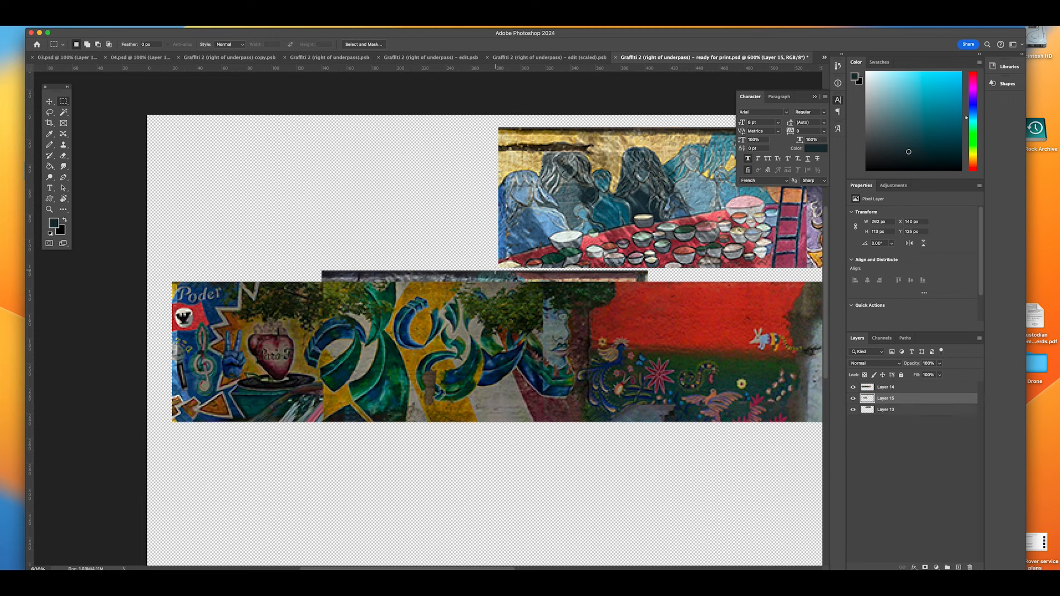
- Move the pasted mural back to the start of the upper strip at about X 18 px, Y 10 px, leaving a narrow gap before the next mural
key(v)
drag(466, 278, 318, 137)
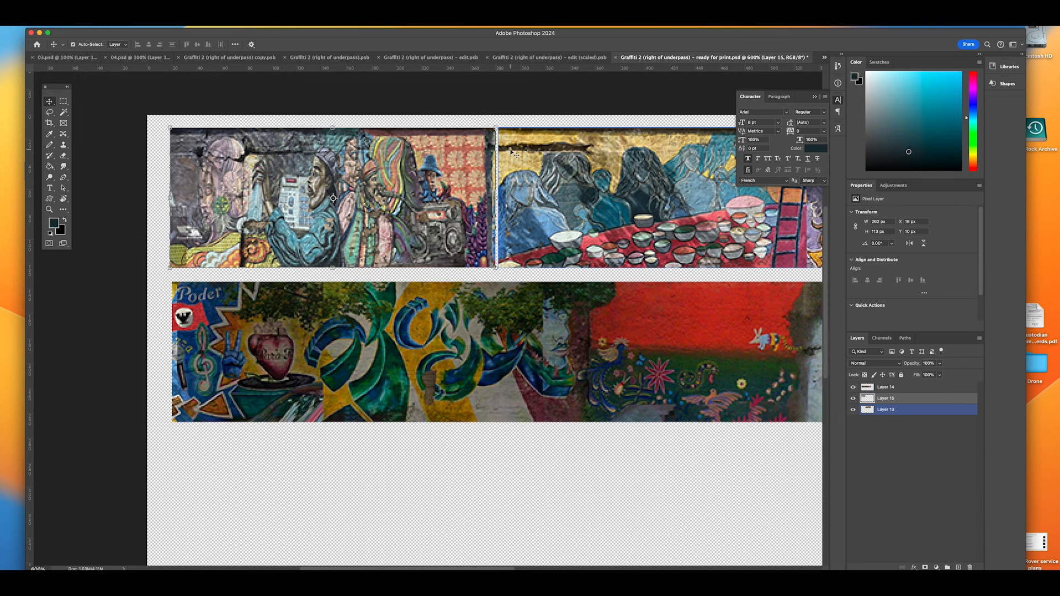
scroll(443, 218, right, 3)
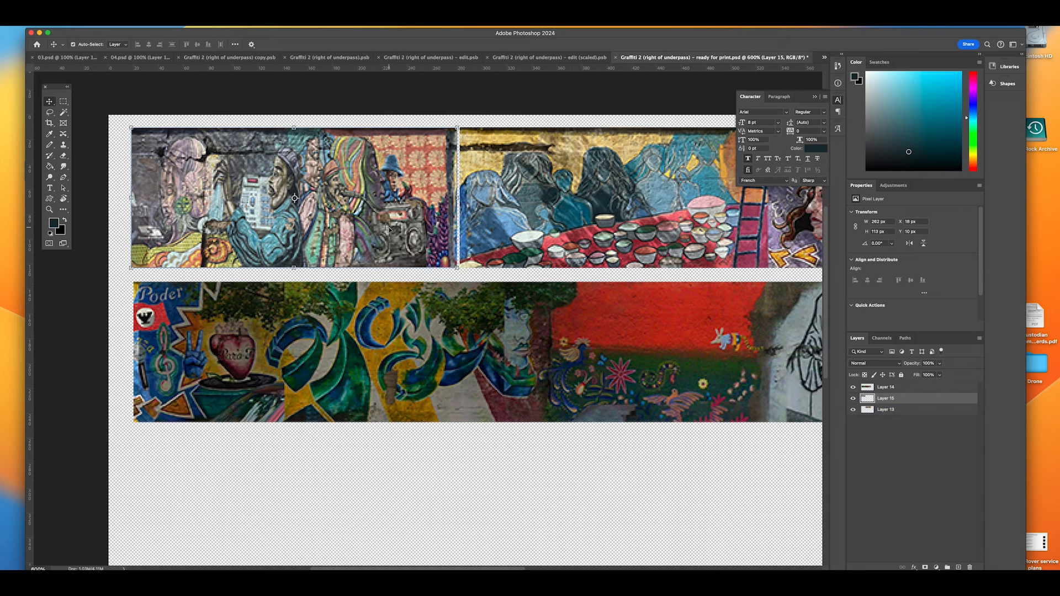
click(49, 209)
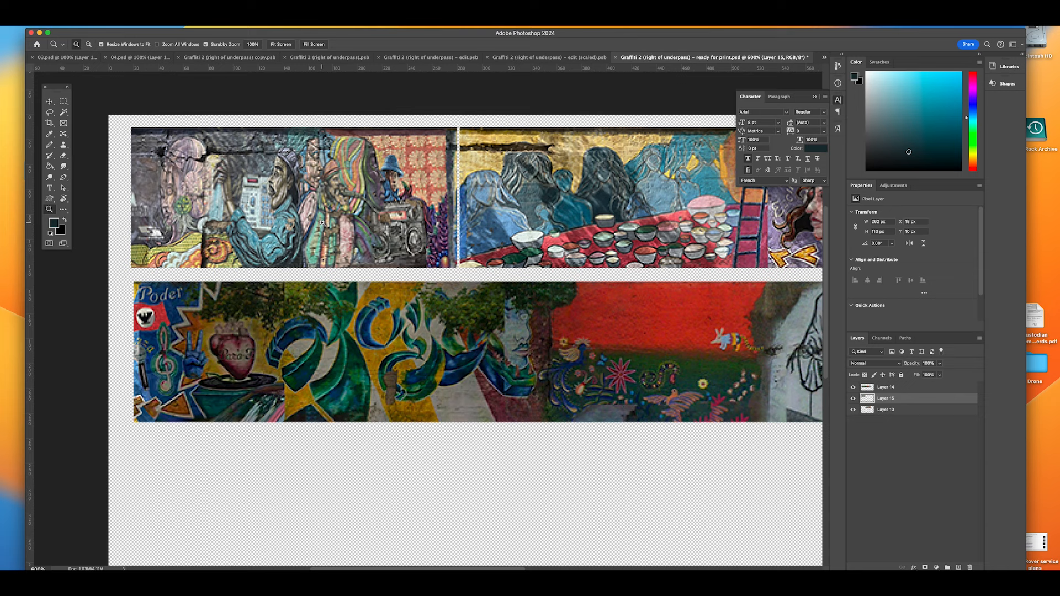
alt+click(360, 238)
alt+click(360, 238)
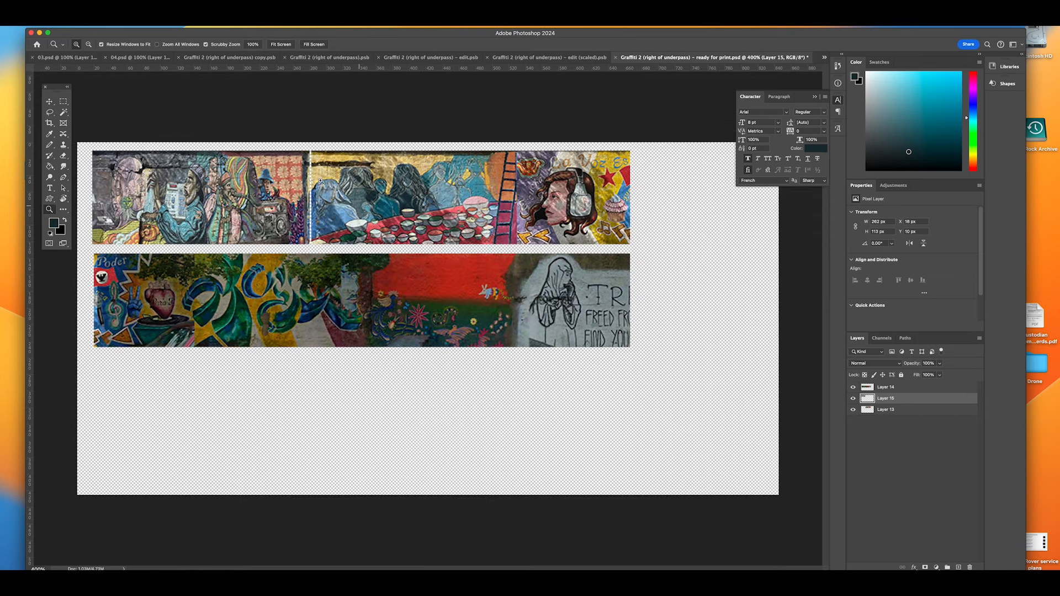